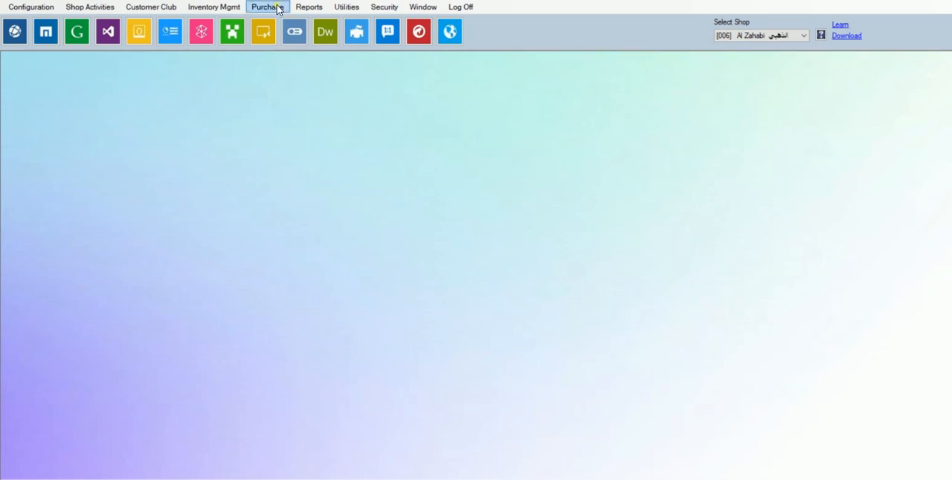
{"action": "left_click", "coordinate": [276, 8]}
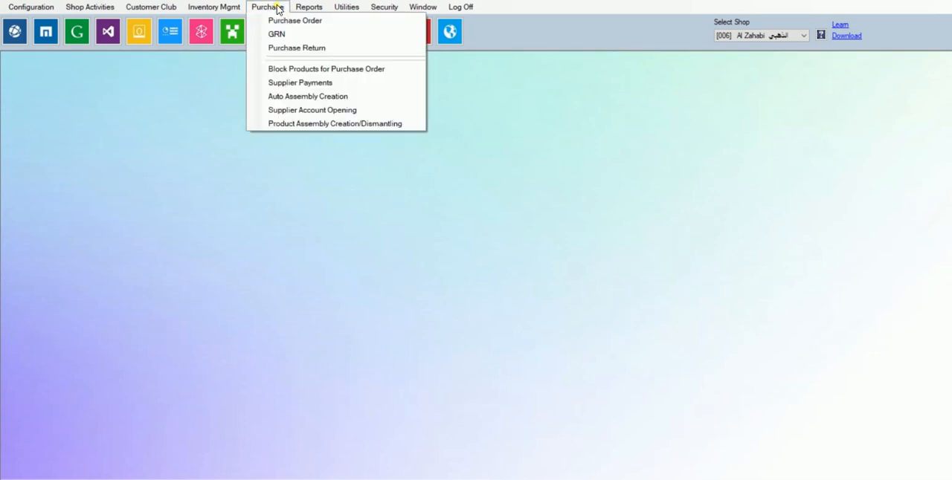
{"action": "left_click", "coordinate": [293, 39]}
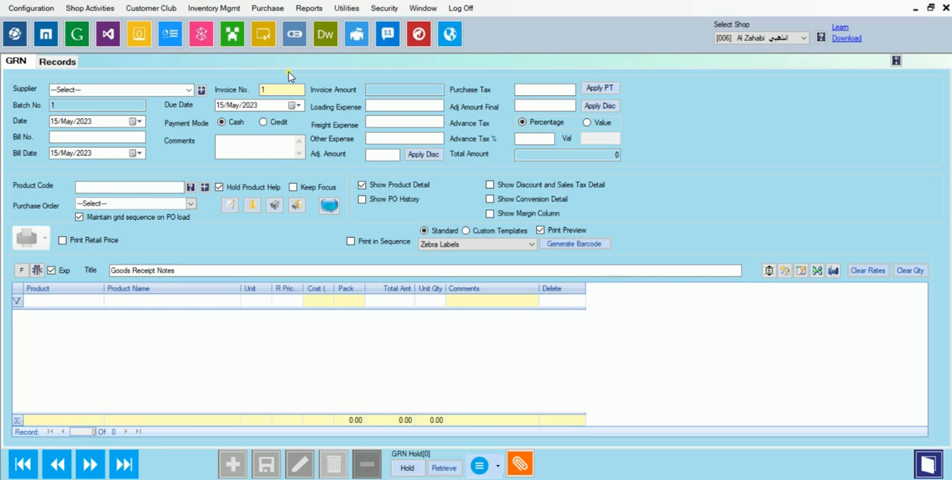
{"action": "left_click", "coordinate": [191, 89]}
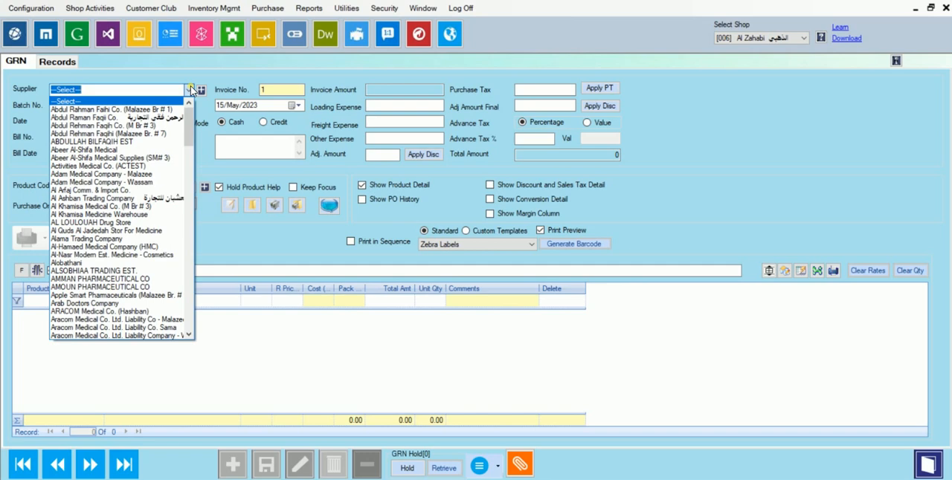
{"action": "type", "text": "israr Al-Madina Co. شركة اسرار المدينة"}
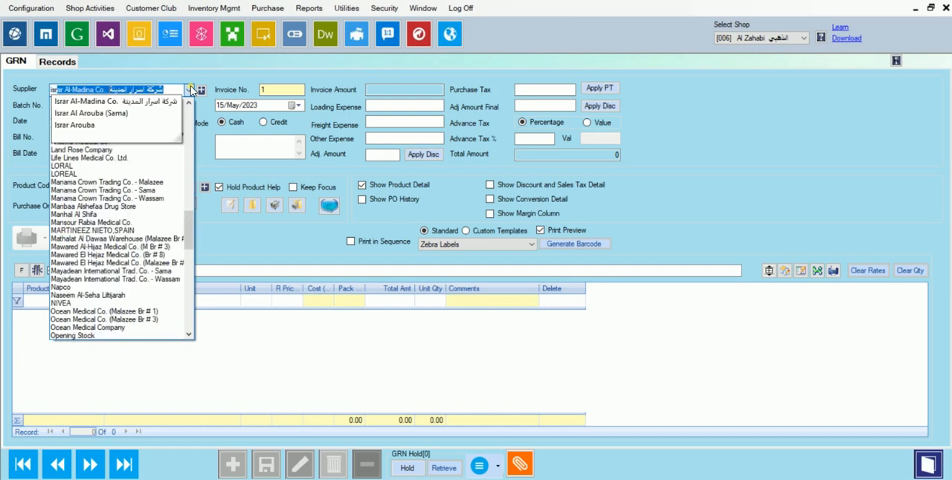
{"action": "key", "text": "Down"}
{"action": "key", "text": "Down"}
{"action": "key", "text": "Down"}
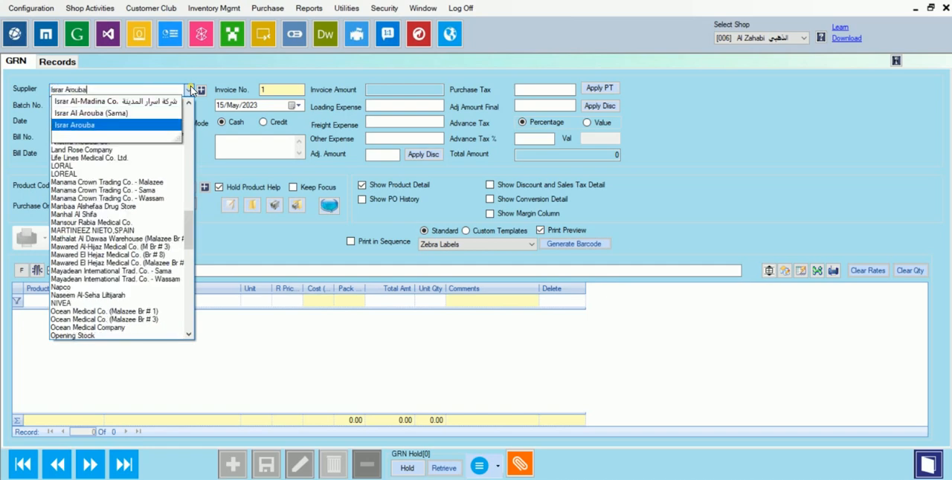
{"action": "key", "text": "Return"}
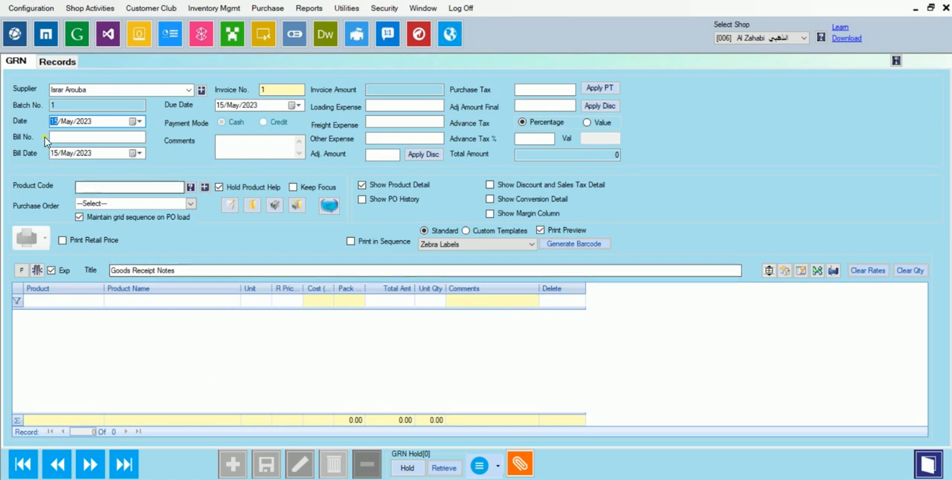
{"action": "left_click_drag", "start_coordinate": [42, 79], "coordinate": [104, 99]}
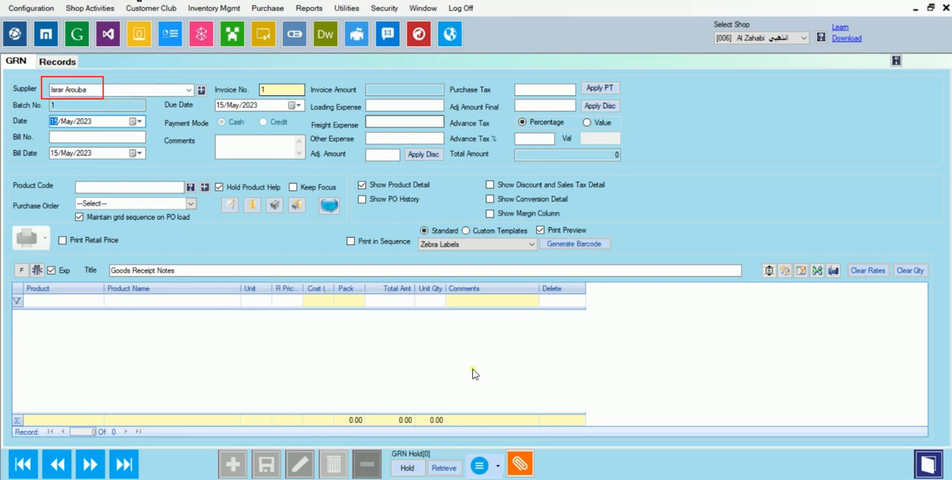
{"action": "key", "text": "Escape"}
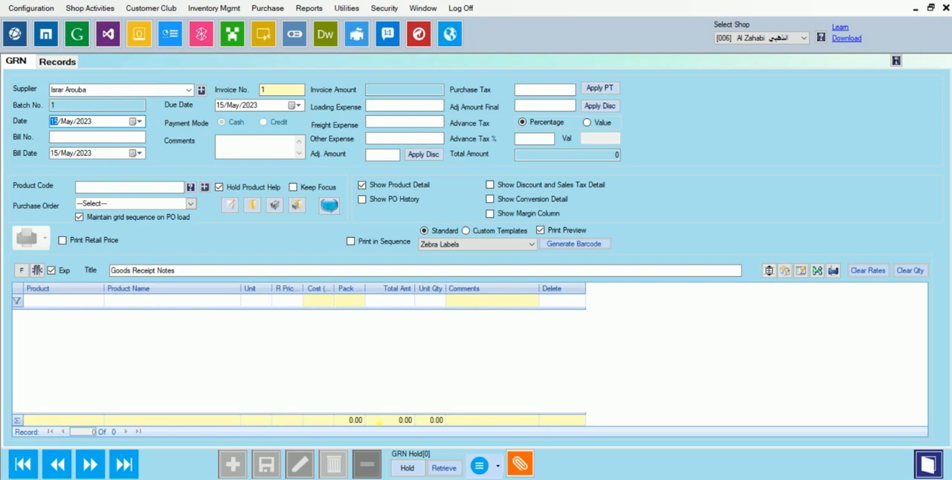
{"action": "left_click", "coordinate": [189, 90]}
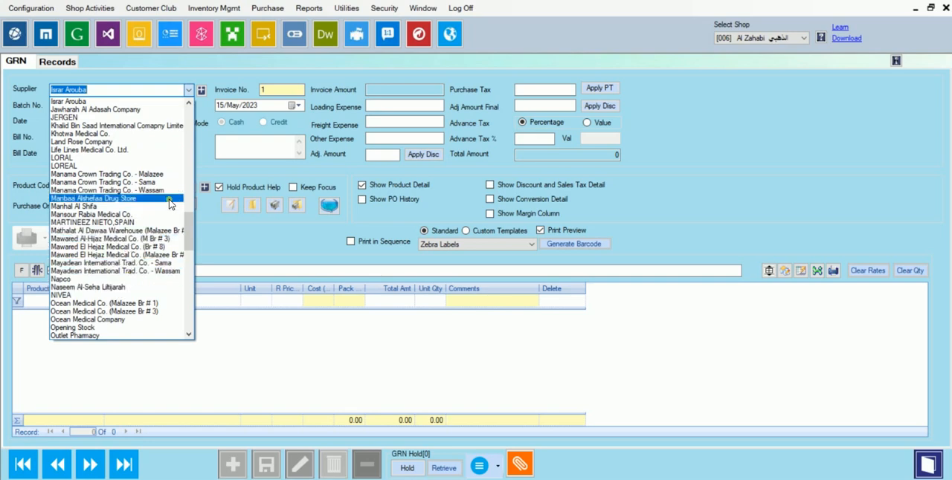
{"action": "key", "text": "Escape"}
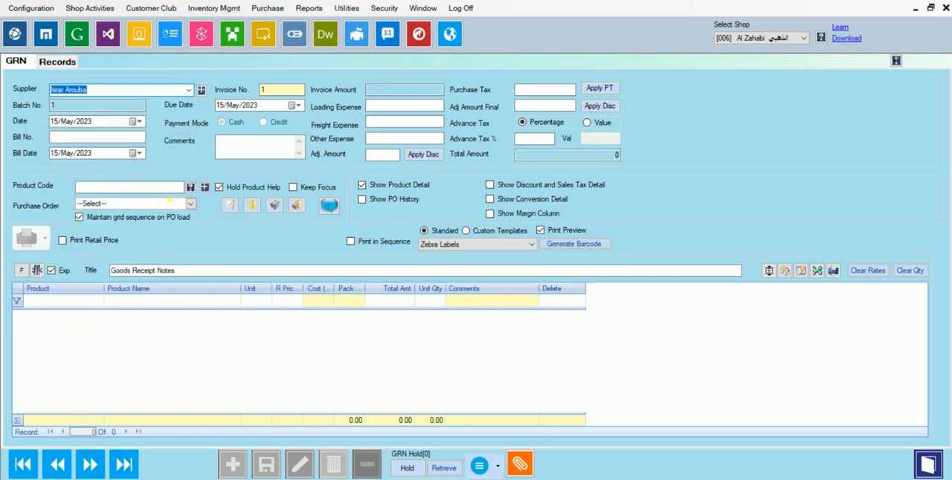
- Start adding a new supplier from the GRN form, with the name Abdul Rahman Associates
{"action": "left_click", "coordinate": [202, 90]}
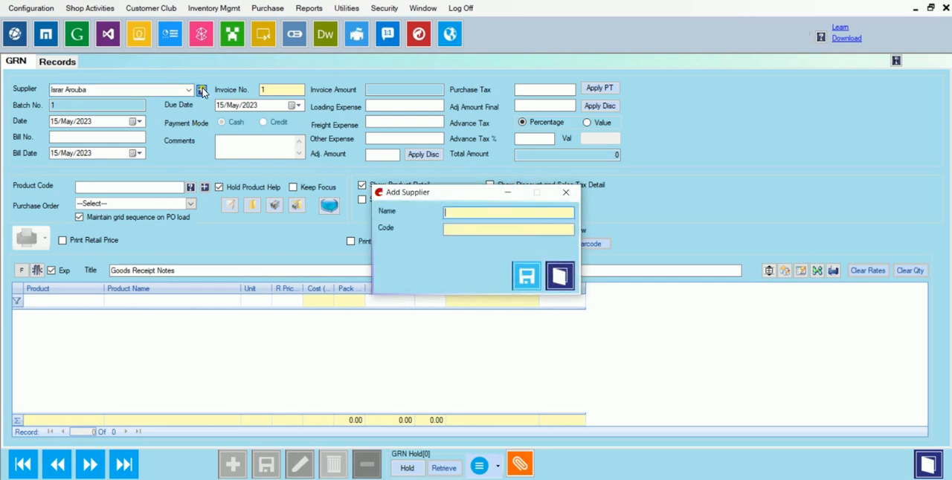
{"action": "left_click", "coordinate": [464, 211]}
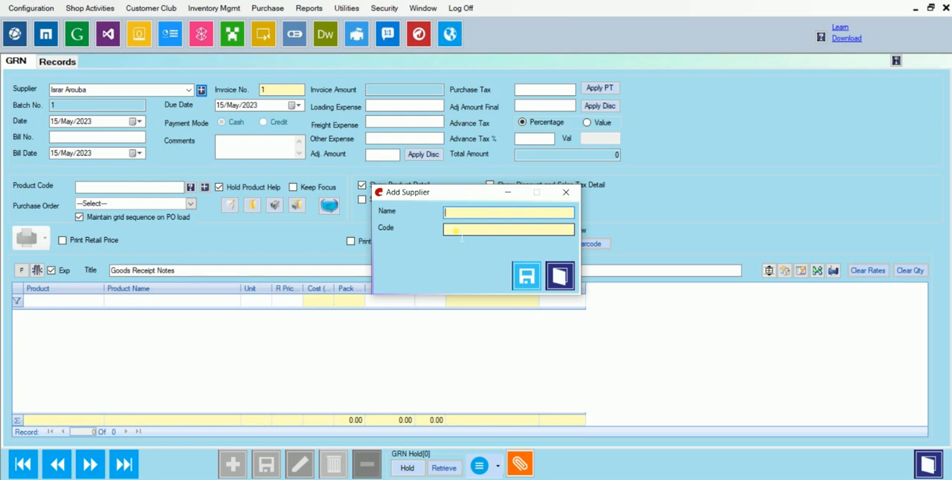
{"action": "type", "text": "Abdula"}
{"action": "key", "text": "BackSpace"}
{"action": "type", "text": "Raha"}
{"action": "key", "text": "BackSpace"}
{"action": "type", "text": "man Associates"}
- Try clearing and refilling the new supplier's code from its name, and close the form without saving
{"action": "left_click", "coordinate": [460, 232]}
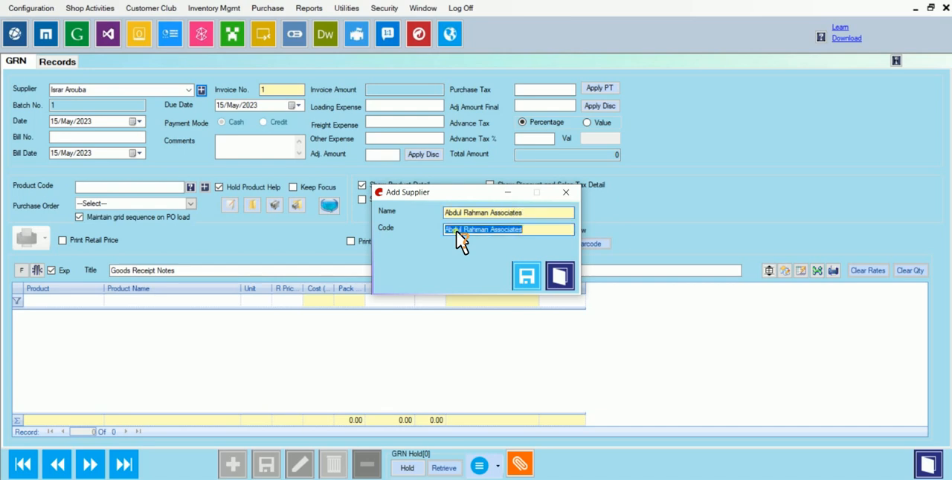
{"action": "type", "text": "01"}
{"action": "key", "text": "BackSpace"}
{"action": "key", "text": "BackSpace"}
{"action": "left_click", "coordinate": [527, 213]}
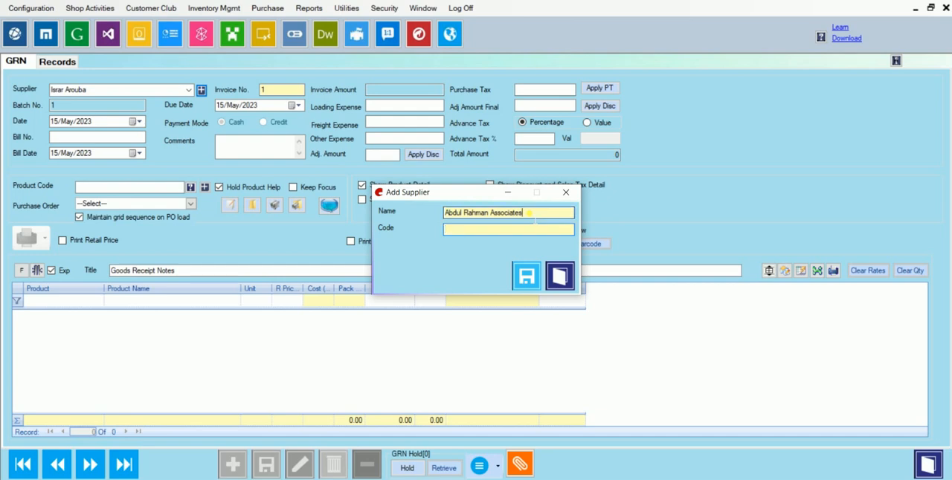
{"action": "key", "text": "Tab"}
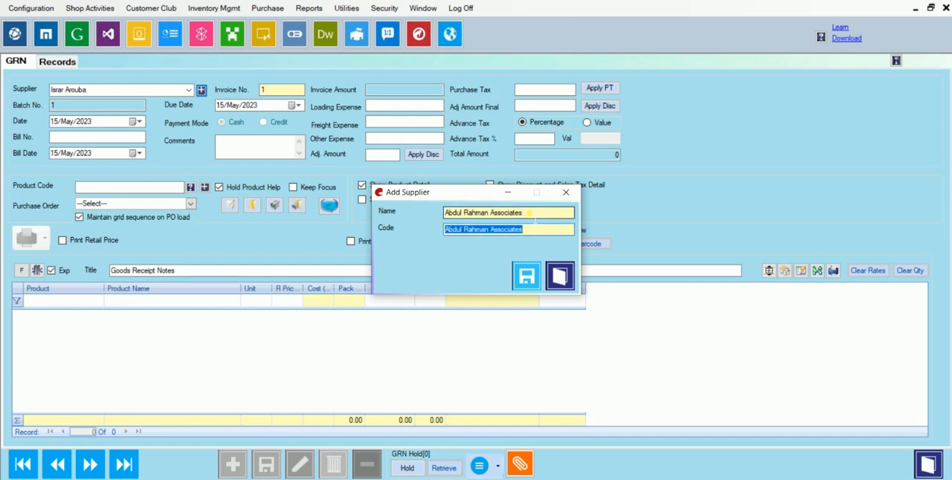
{"action": "key", "text": "BackSpace"}
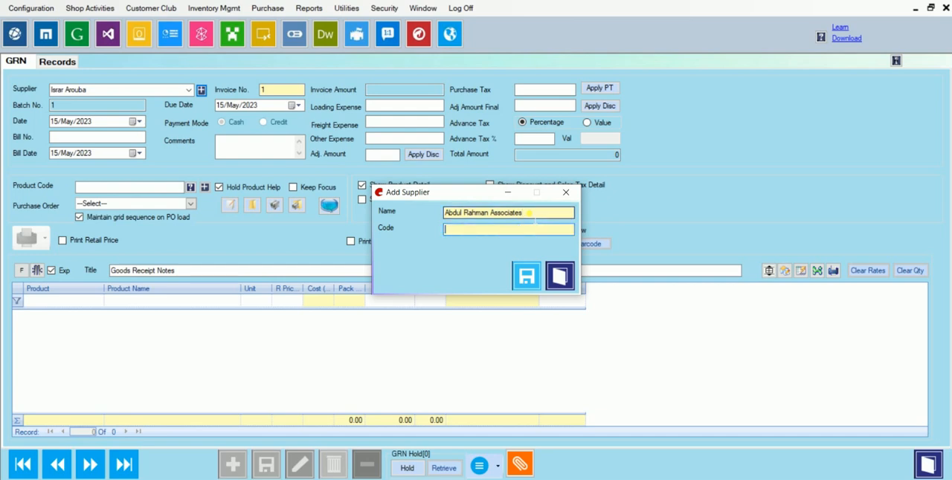
{"action": "left_click", "coordinate": [528, 212]}
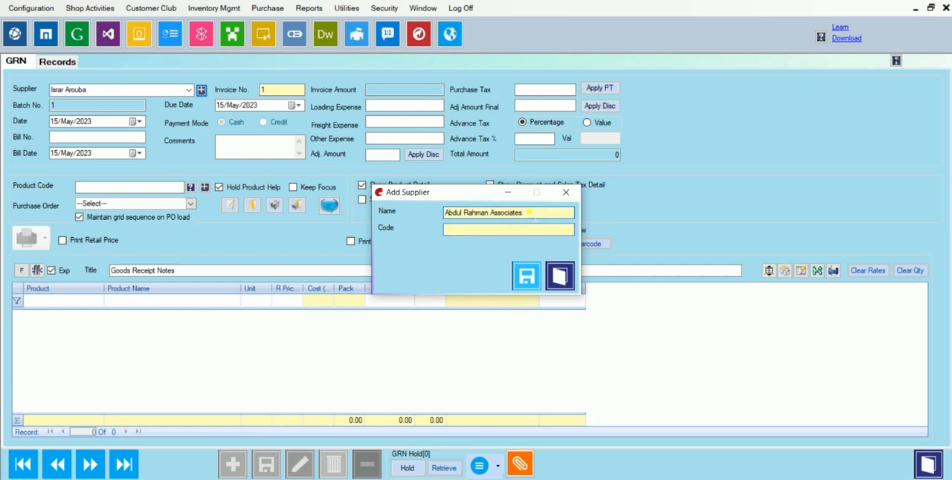
{"action": "key", "text": "Tab"}
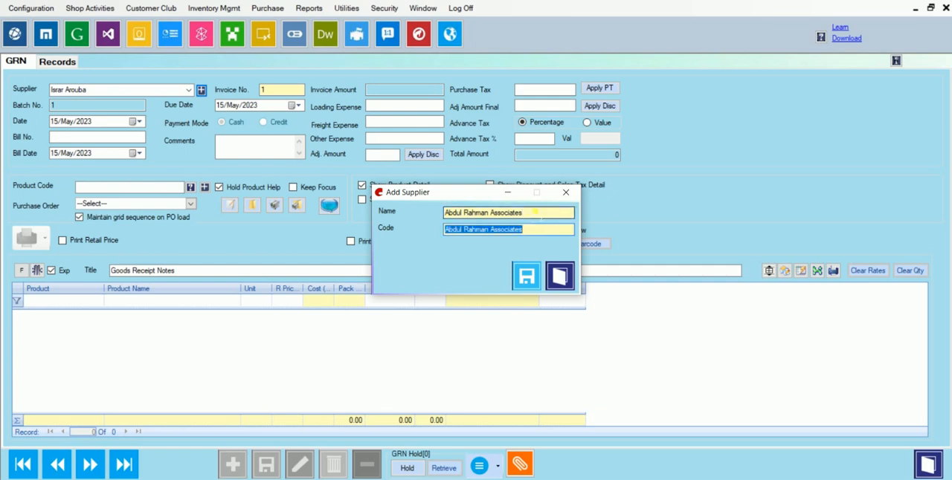
{"action": "left_click", "coordinate": [561, 277]}
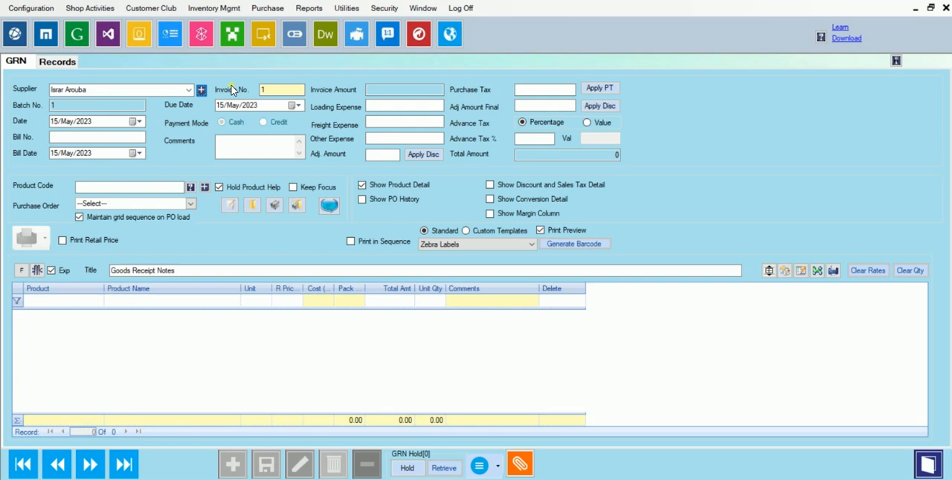
- Open the full supplier definition form from the miscellaneous configuration to view its fields, and exit back to the GRN
{"action": "left_click", "coordinate": [44, 8]}
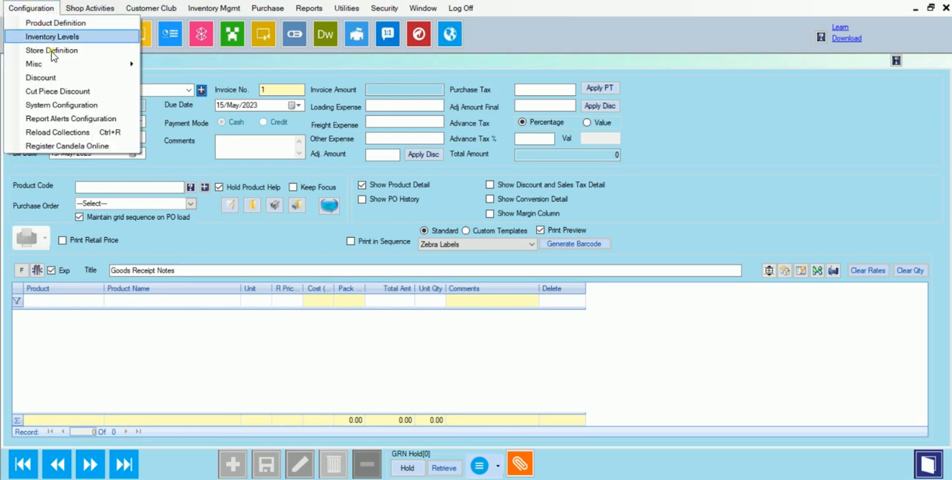
{"action": "left_click", "coordinate": [81, 14]}
{"action": "left_click", "coordinate": [79, 13]}
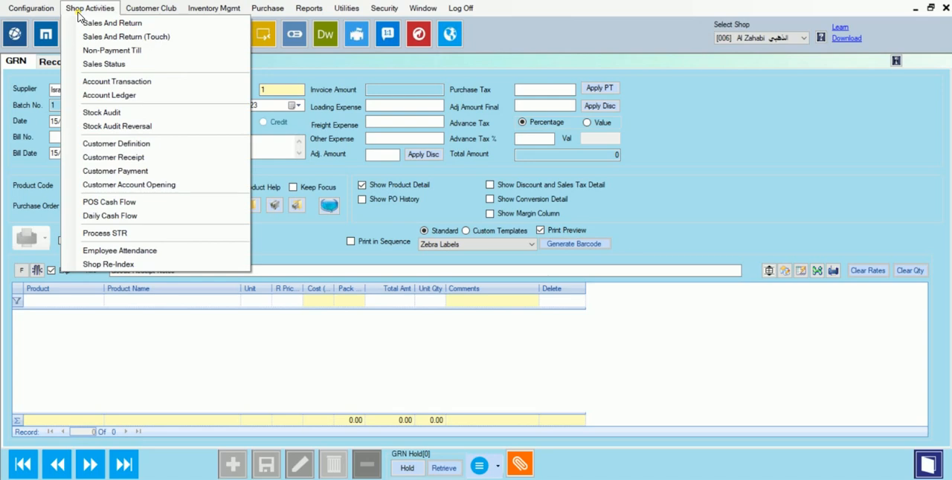
{"action": "left_click", "coordinate": [79, 13]}
{"action": "left_click", "coordinate": [32, 9]}
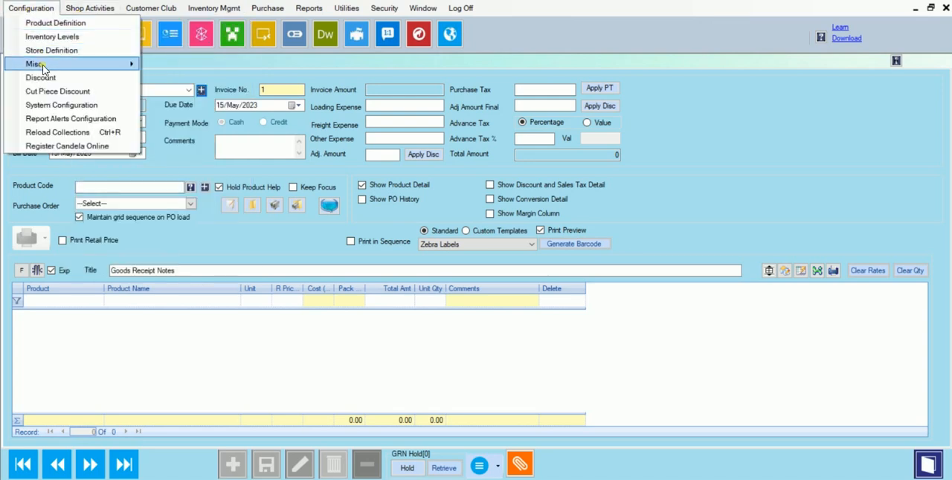
{"action": "mouse_move", "coordinate": [43, 69]}
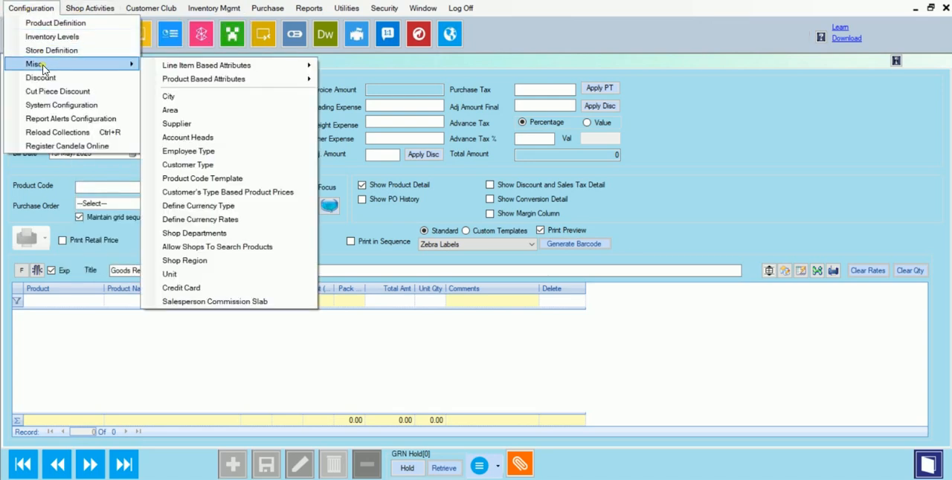
{"action": "left_click", "coordinate": [177, 123]}
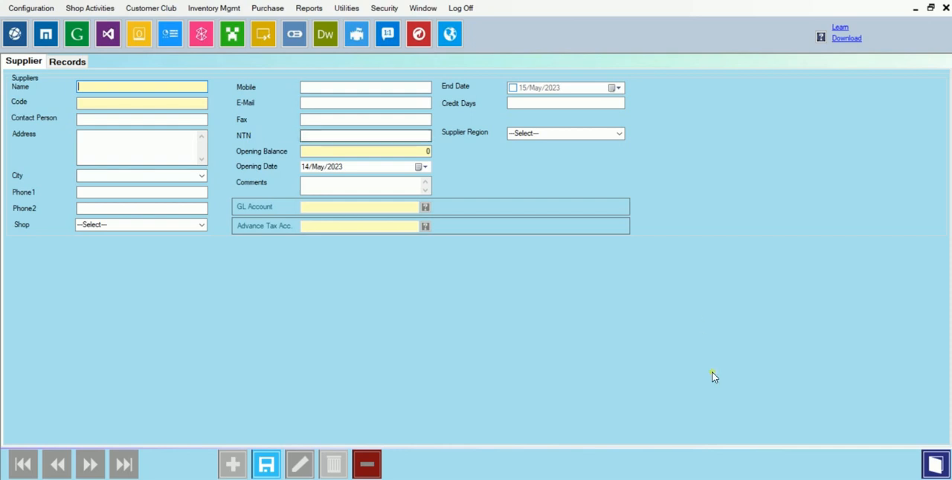
{"action": "left_click", "coordinate": [932, 467]}
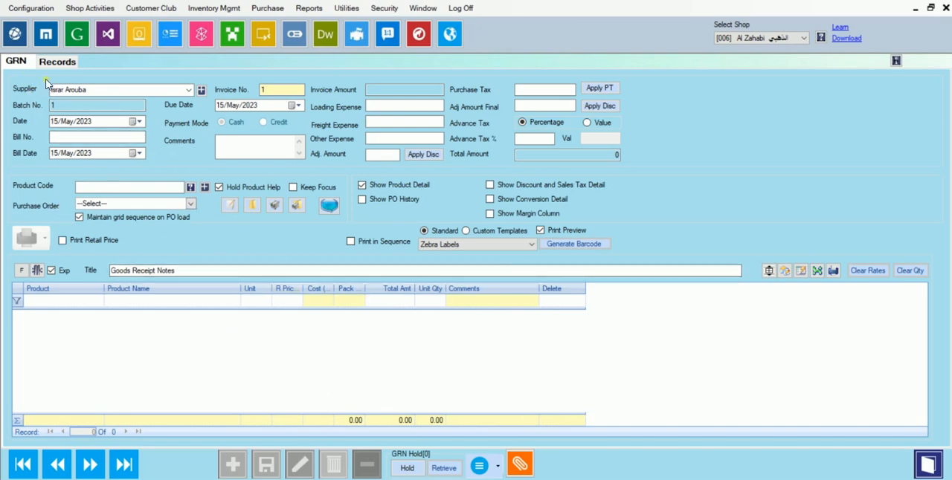
{"action": "left_click", "coordinate": [98, 90]}
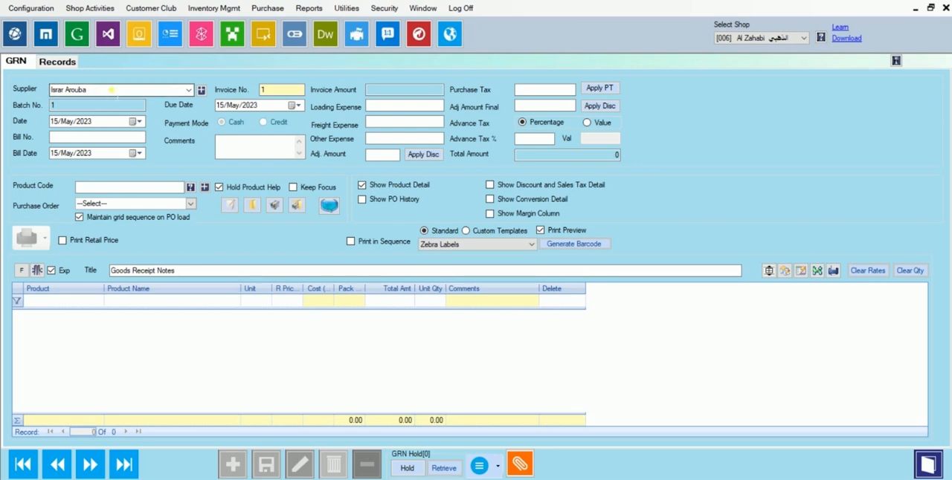
{"action": "left_click", "coordinate": [188, 90]}
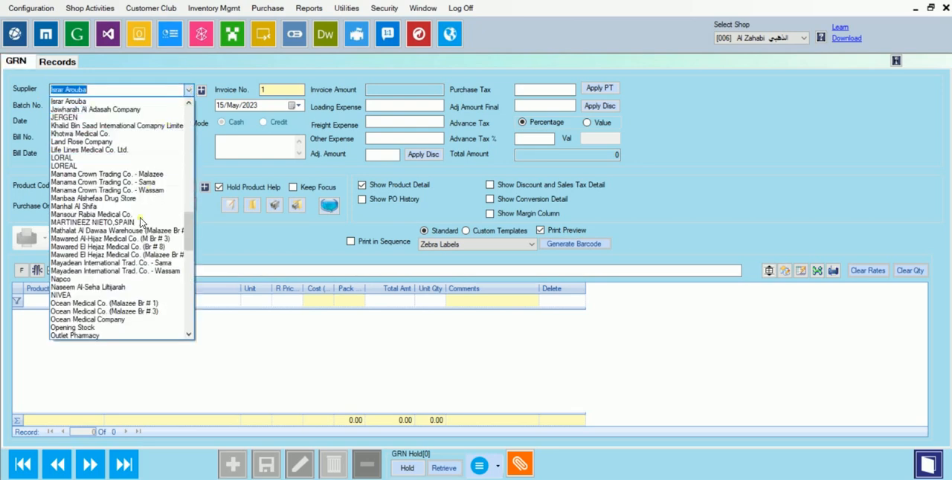
{"action": "left_click", "coordinate": [128, 269]}
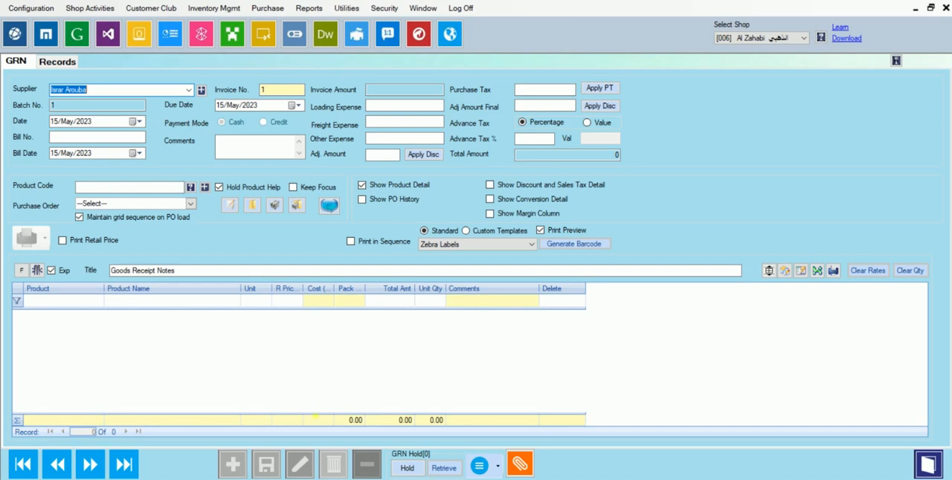
{"action": "mouse_move", "coordinate": [16, 96]}
{"action": "left_mouse_down"}
{"action": "mouse_move", "coordinate": [6, 112]}
{"action": "mouse_move", "coordinate": [10, 99]}
{"action": "mouse_move", "coordinate": [26, 113]}
{"action": "left_mouse_up"}
{"action": "left_click_drag", "start_coordinate": [16, 121], "coordinate": [155, 130]}
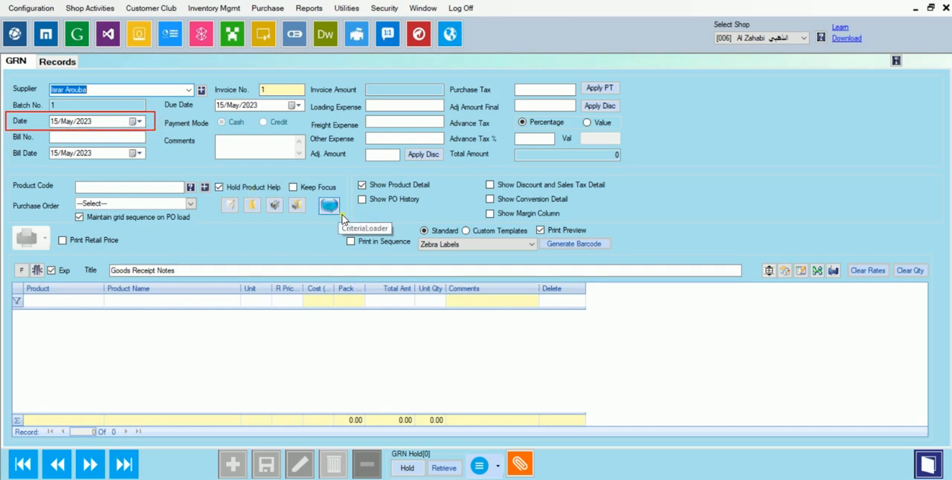
{"action": "left_click", "coordinate": [340, 214]}
- Try picking 14, 16 and 15 May 2023 from the calendar as the GRN date
{"action": "left_click", "coordinate": [139, 122]}
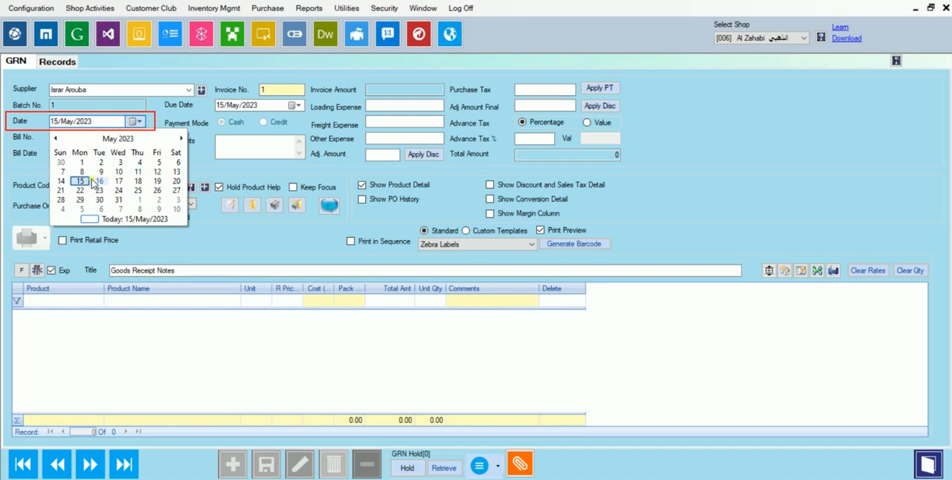
{"action": "left_click", "coordinate": [61, 181]}
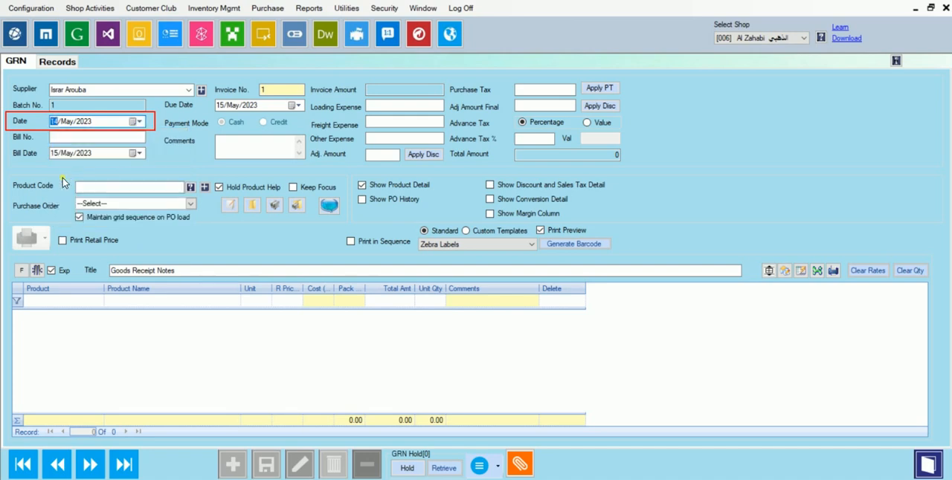
{"action": "left_click", "coordinate": [138, 122]}
{"action": "left_click", "coordinate": [103, 183]}
{"action": "left_click", "coordinate": [139, 121]}
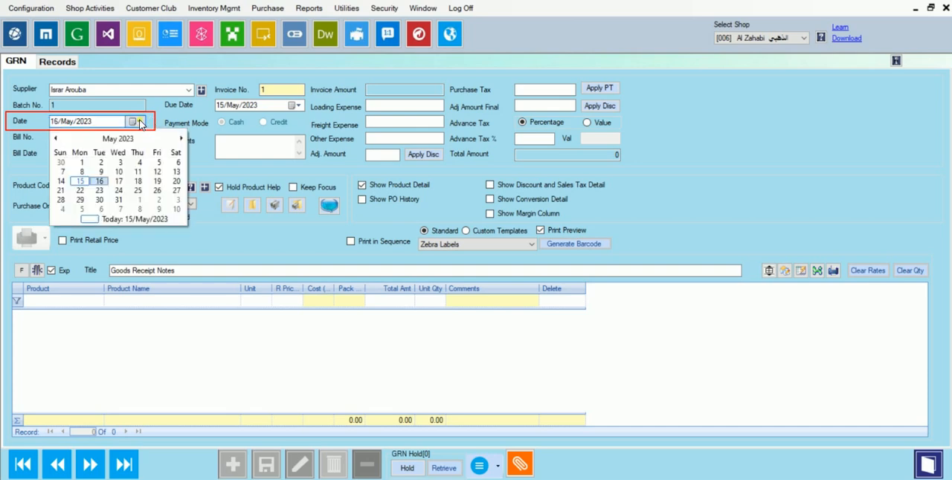
{"action": "left_click", "coordinate": [86, 182]}
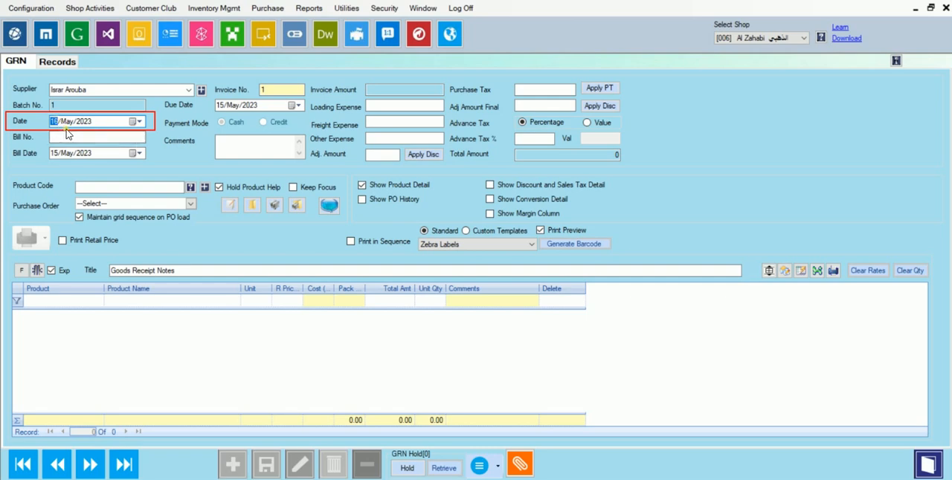
{"action": "left_click", "coordinate": [138, 121]}
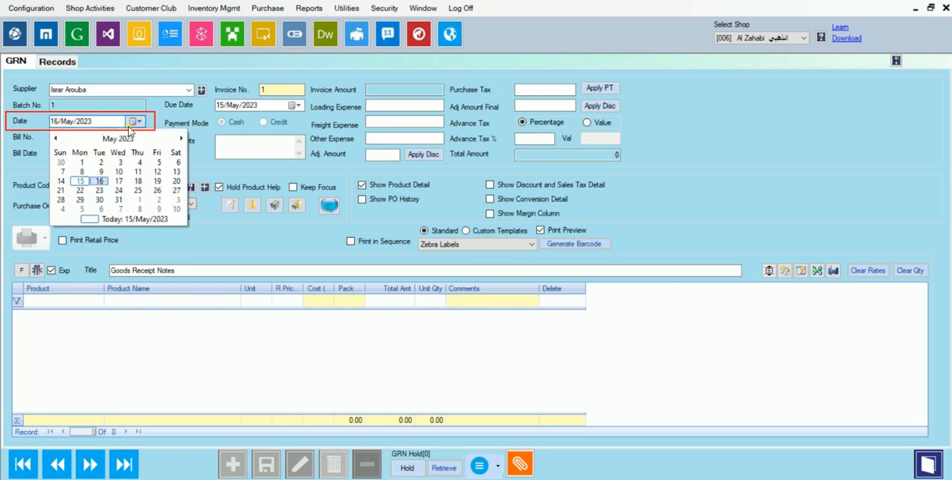
{"action": "left_click", "coordinate": [80, 182]}
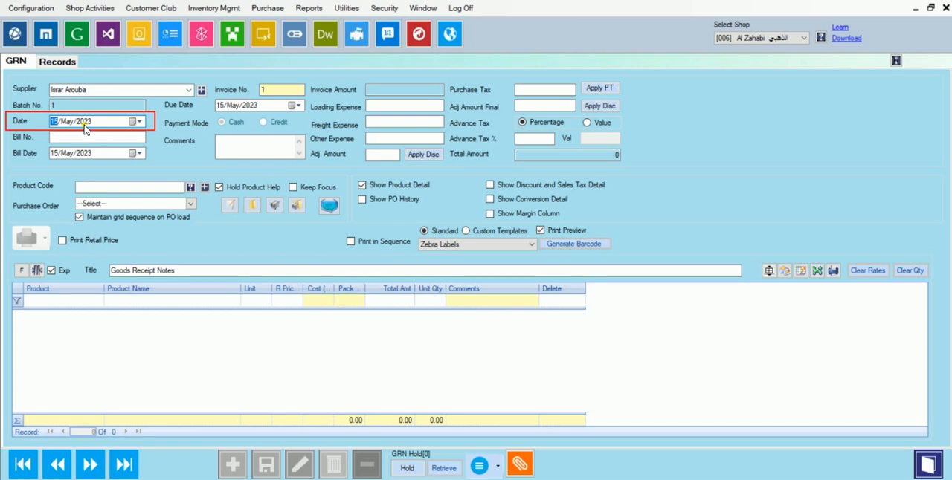
- Set the GRN date to 13/May/2023 and enter 2484 as the bill number
{"action": "key", "text": "Up"}
{"action": "type", "text": "13"}
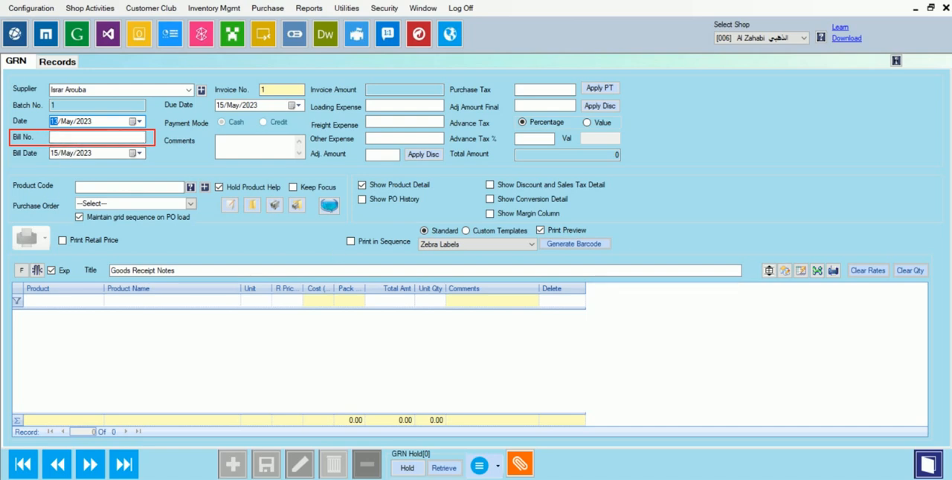
{"action": "left_click", "coordinate": [96, 136]}
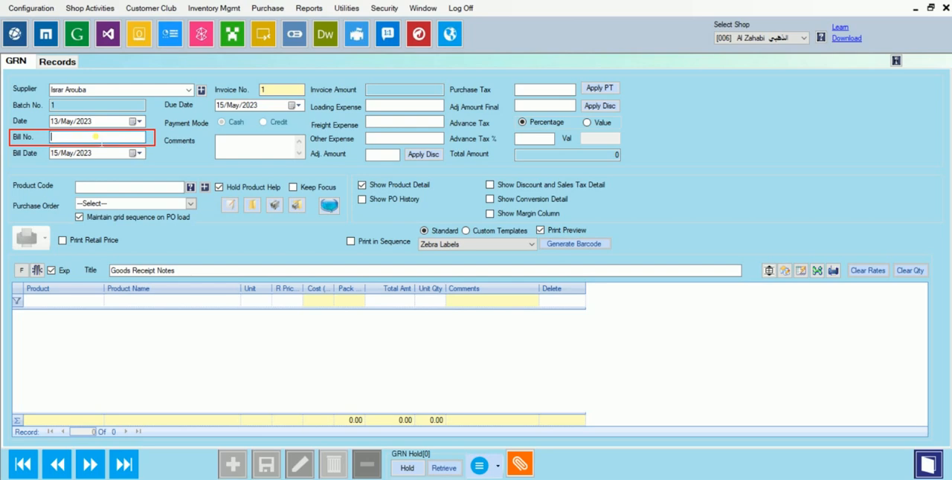
{"action": "type", "text": "2484"}
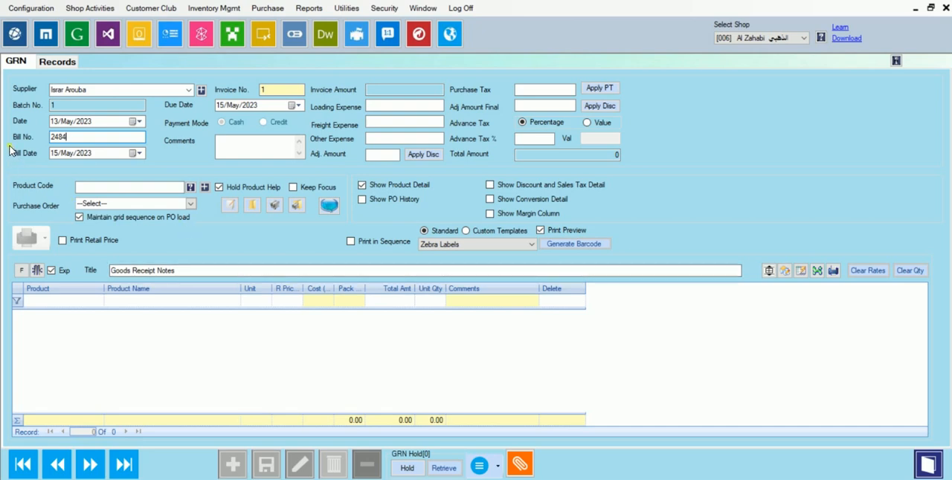
- Set the bill date to 09/May/2023 and the due date to 09/Jun/2023
{"action": "left_click_drag", "start_coordinate": [11, 156], "coordinate": [155, 163]}
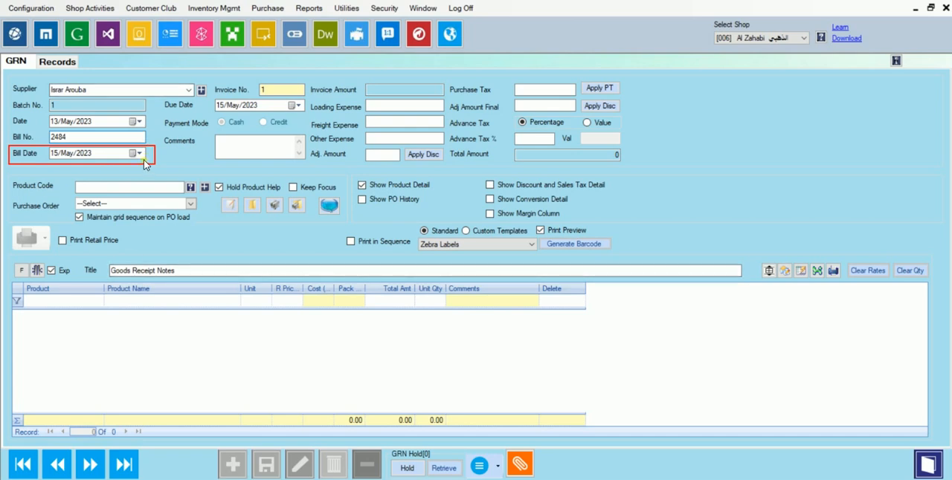
{"action": "left_click", "coordinate": [140, 153]}
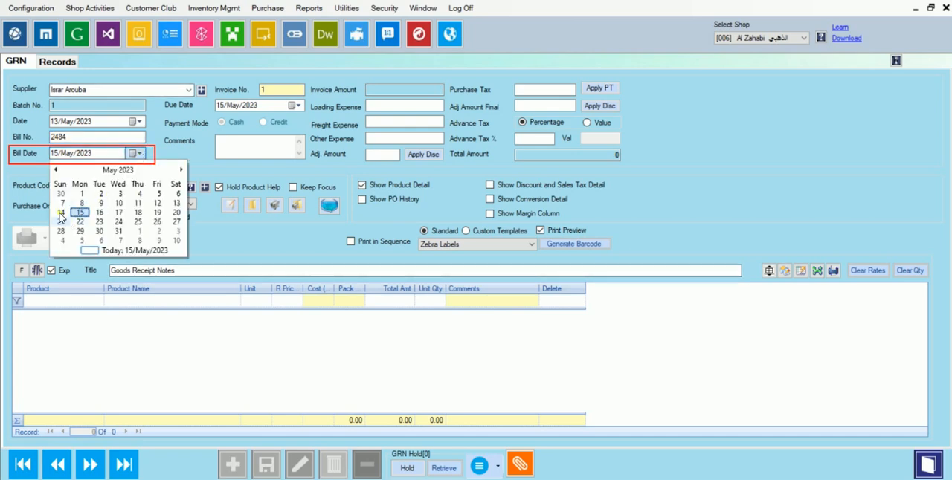
{"action": "left_click", "coordinate": [81, 203]}
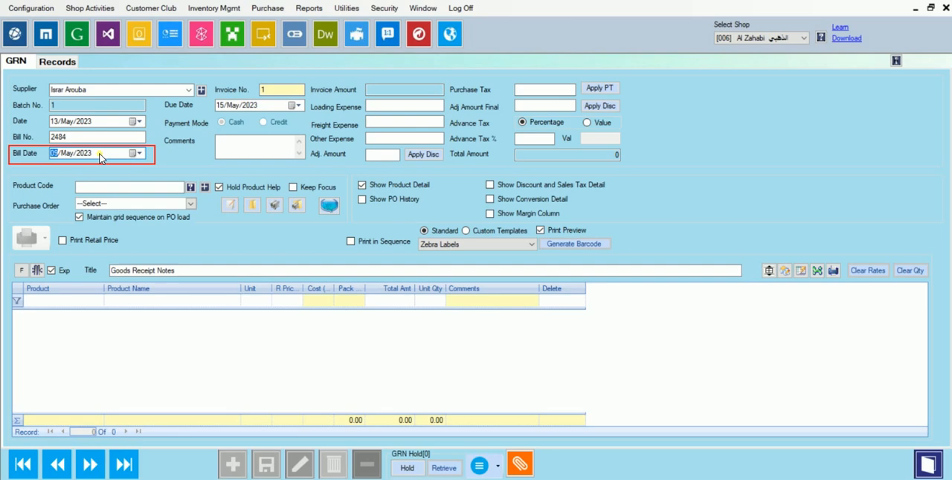
{"action": "left_click", "coordinate": [139, 154]}
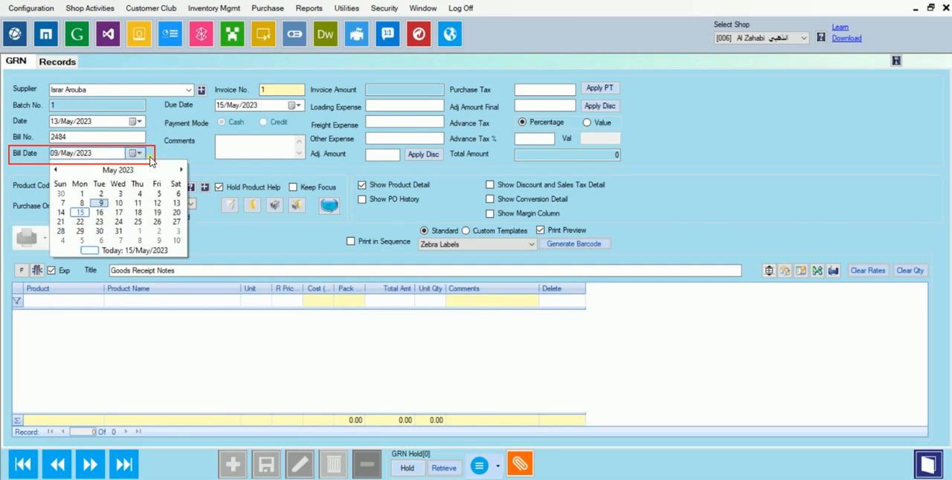
{"action": "left_click", "coordinate": [141, 156]}
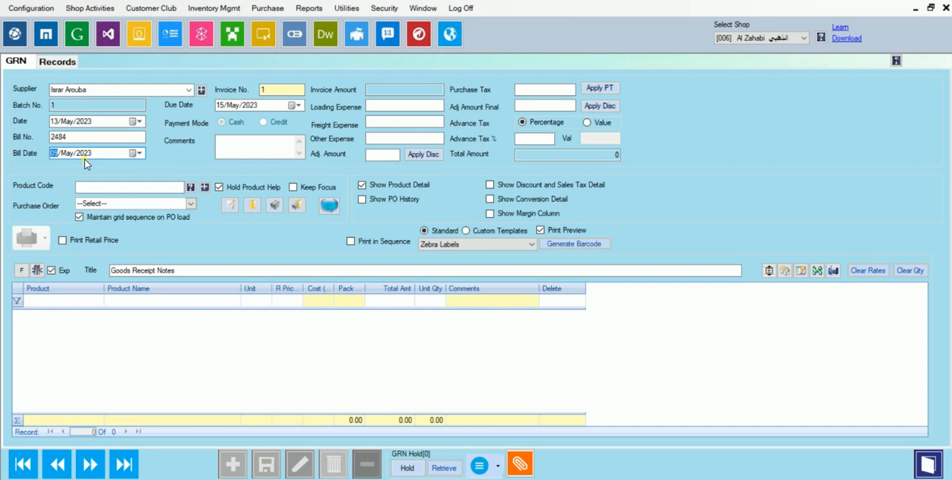
{"action": "left_click", "coordinate": [298, 106]}
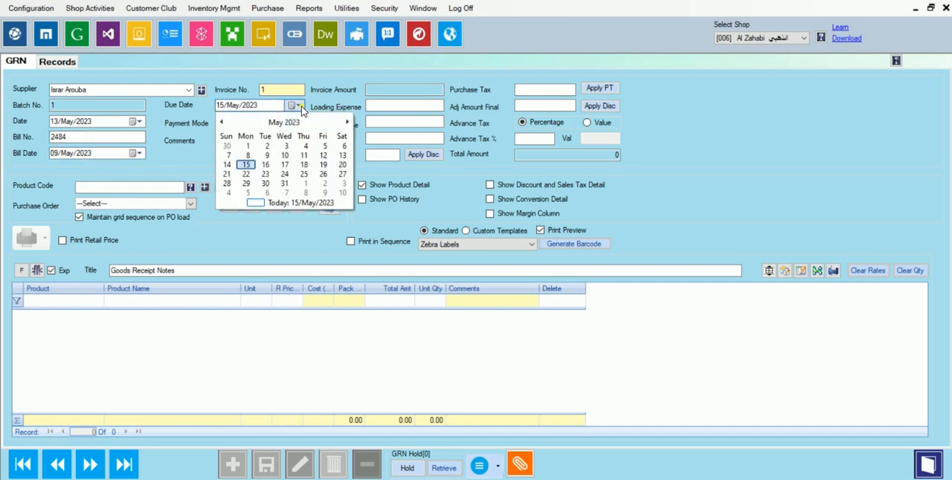
{"action": "left_click", "coordinate": [349, 121]}
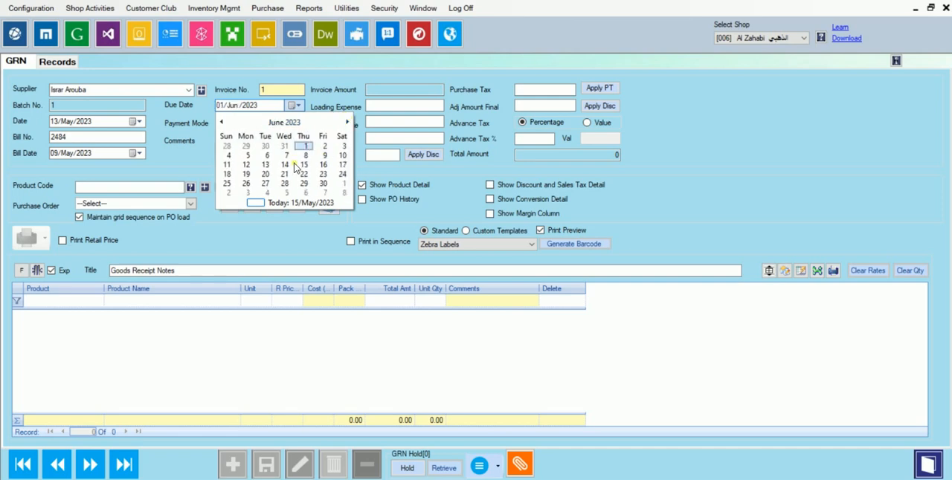
{"action": "left_click", "coordinate": [305, 147]}
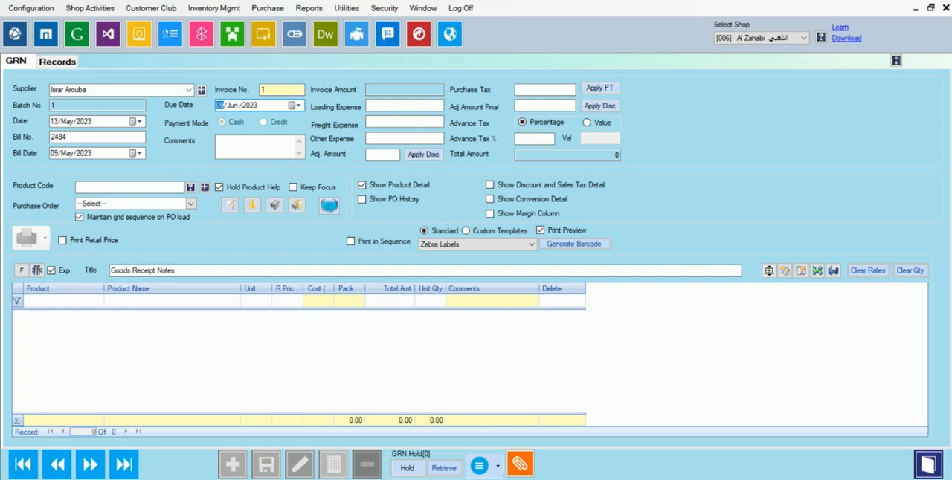
{"action": "mouse_move", "coordinate": [159, 99]}
{"action": "left_mouse_down"}
{"action": "mouse_move", "coordinate": [184, 126]}
{"action": "mouse_move", "coordinate": [257, 140]}
{"action": "mouse_move", "coordinate": [310, 137]}
{"action": "left_mouse_up"}
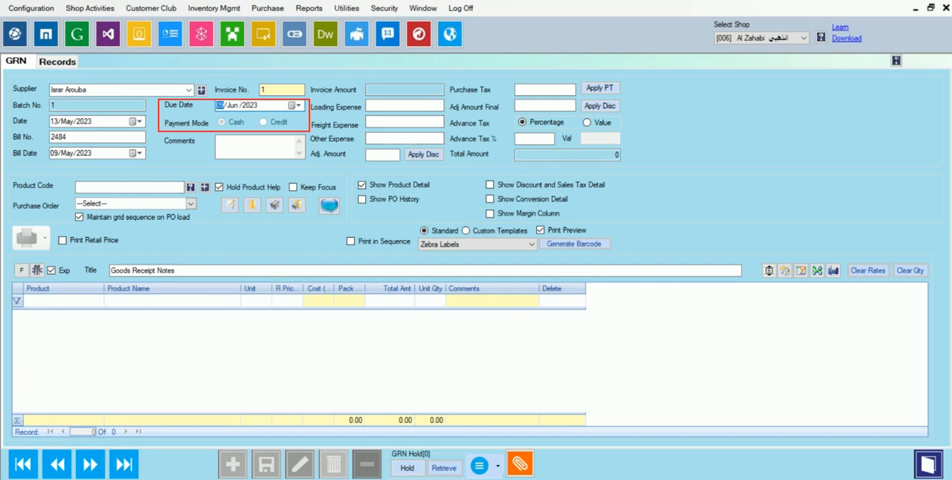
{"action": "left_click", "coordinate": [226, 141]}
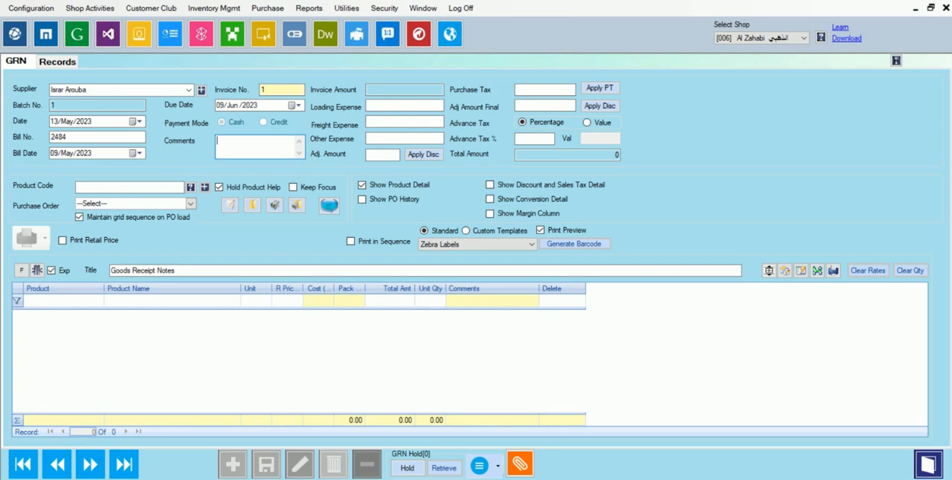
{"action": "mouse_move", "coordinate": [308, 80]}
{"action": "left_mouse_down"}
{"action": "mouse_move", "coordinate": [314, 104]}
{"action": "mouse_move", "coordinate": [418, 192]}
{"action": "mouse_move", "coordinate": [631, 188]}
{"action": "mouse_move", "coordinate": [651, 175]}
{"action": "mouse_move", "coordinate": [627, 168]}
{"action": "left_mouse_up"}
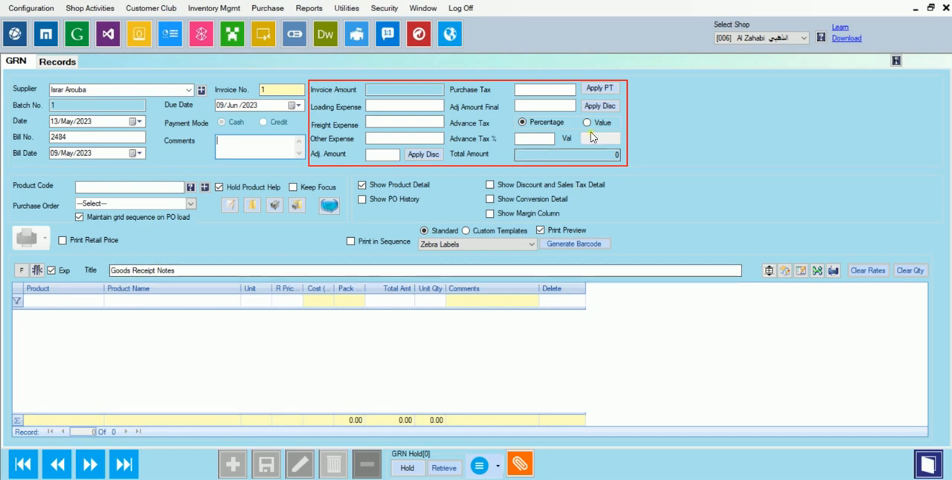
{"action": "mouse_move", "coordinate": [624, 81]}
{"action": "left_mouse_down"}
{"action": "mouse_move", "coordinate": [542, 119]}
{"action": "mouse_move", "coordinate": [559, 97]}
{"action": "mouse_move", "coordinate": [634, 85]}
{"action": "mouse_move", "coordinate": [623, 83]}
{"action": "left_mouse_up"}
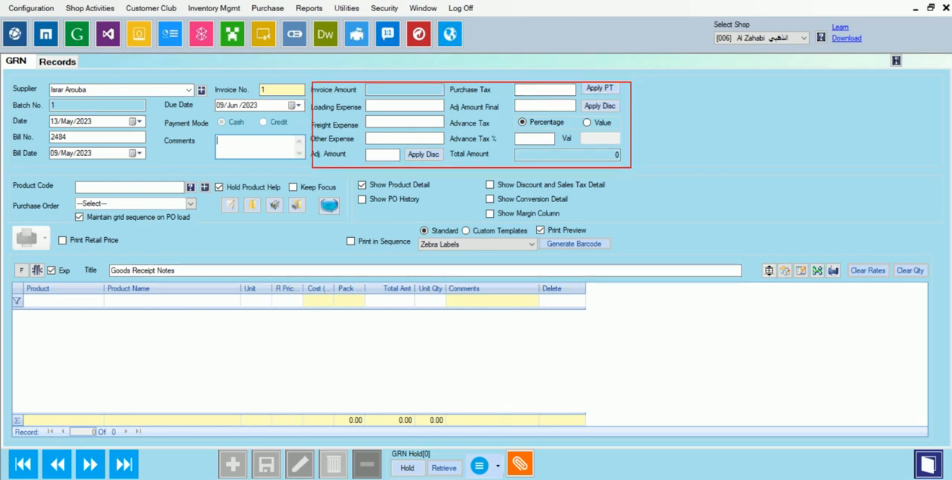
{"action": "left_click_drag", "start_coordinate": [332, 156], "coordinate": [530, 82]}
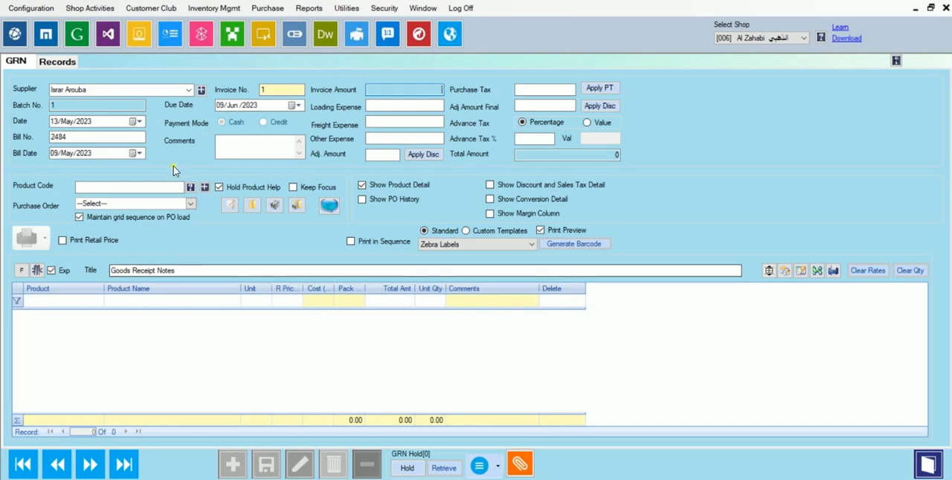
{"action": "mouse_move", "coordinate": [11, 82]}
{"action": "left_mouse_down"}
{"action": "mouse_move", "coordinate": [100, 167]}
{"action": "mouse_move", "coordinate": [290, 192]}
{"action": "mouse_move", "coordinate": [308, 166]}
{"action": "left_mouse_up"}
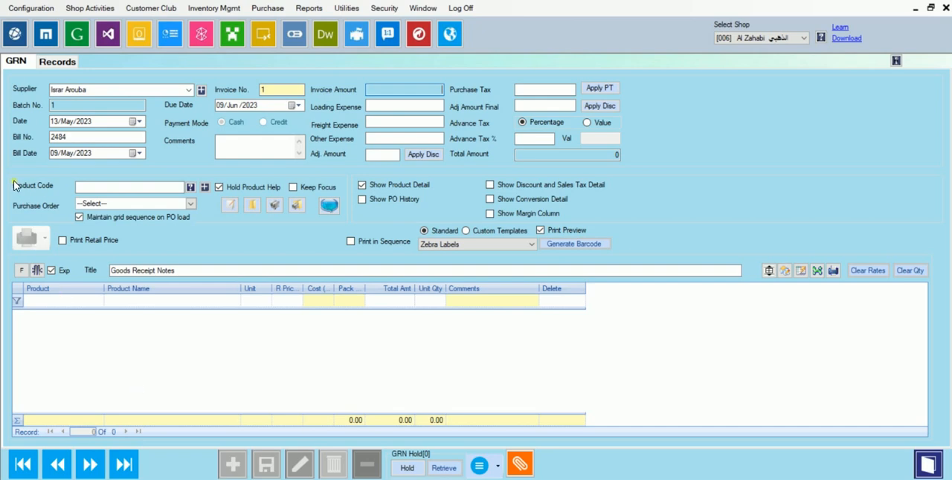
- Look up product code 51101500 in the product code help, load NAN Baby milk-1 400GM (NEW) into the GRN, and close the help
{"action": "mouse_move", "coordinate": [7, 175]}
{"action": "left_mouse_down"}
{"action": "mouse_move", "coordinate": [31, 194]}
{"action": "mouse_move", "coordinate": [138, 199]}
{"action": "mouse_move", "coordinate": [188, 217]}
{"action": "mouse_move", "coordinate": [210, 198]}
{"action": "mouse_move", "coordinate": [198, 199]}
{"action": "left_mouse_up"}
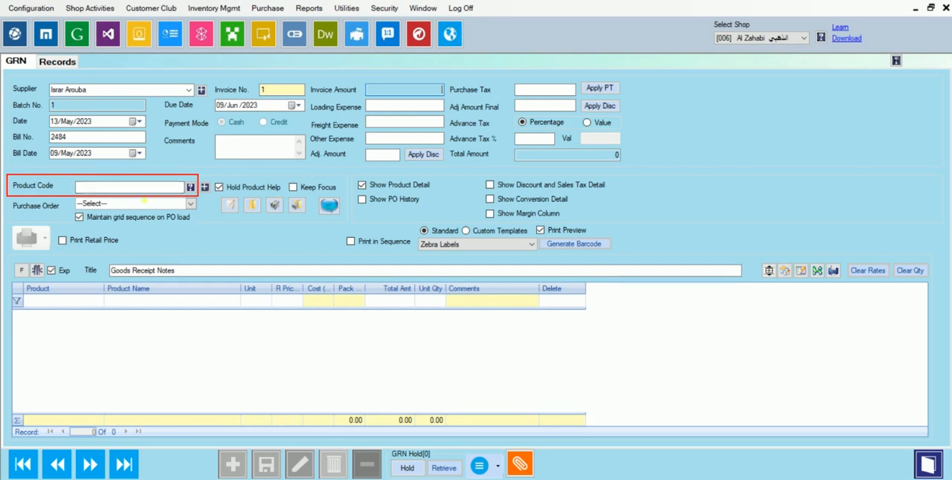
{"action": "left_click", "coordinate": [97, 187]}
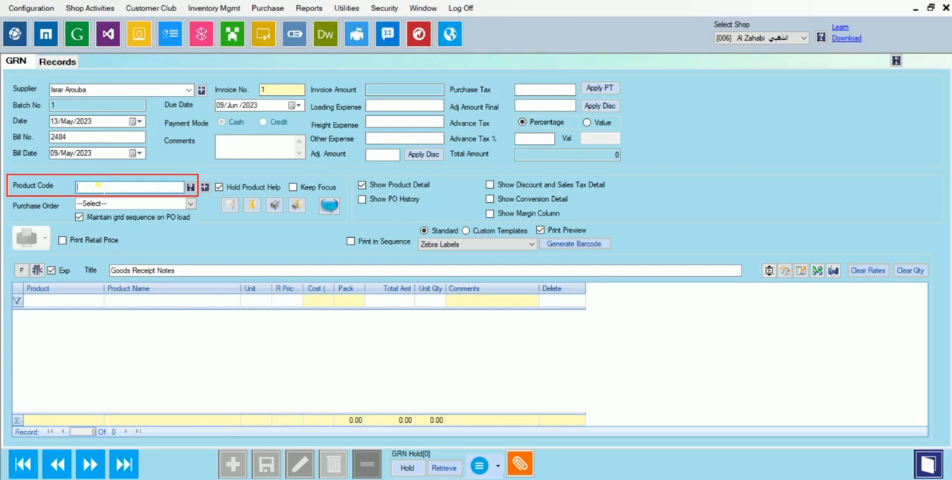
{"action": "key", "text": "F1"}
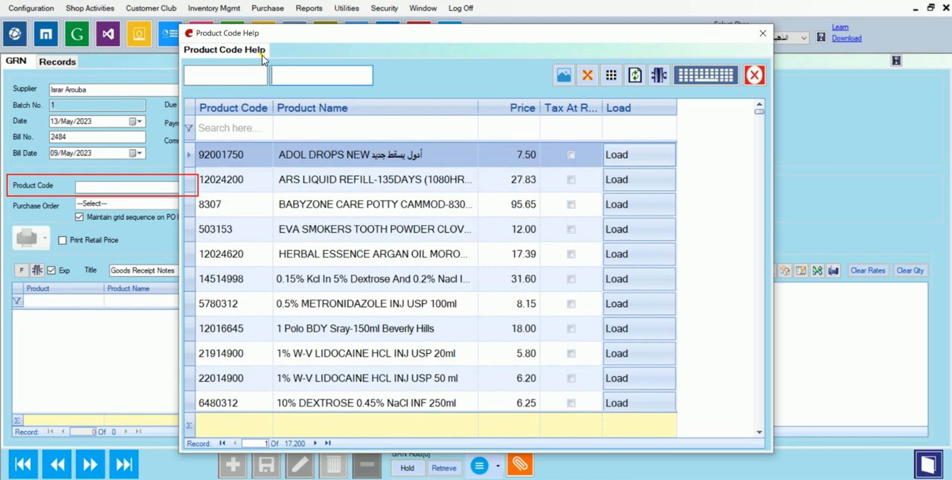
{"action": "left_click", "coordinate": [246, 71]}
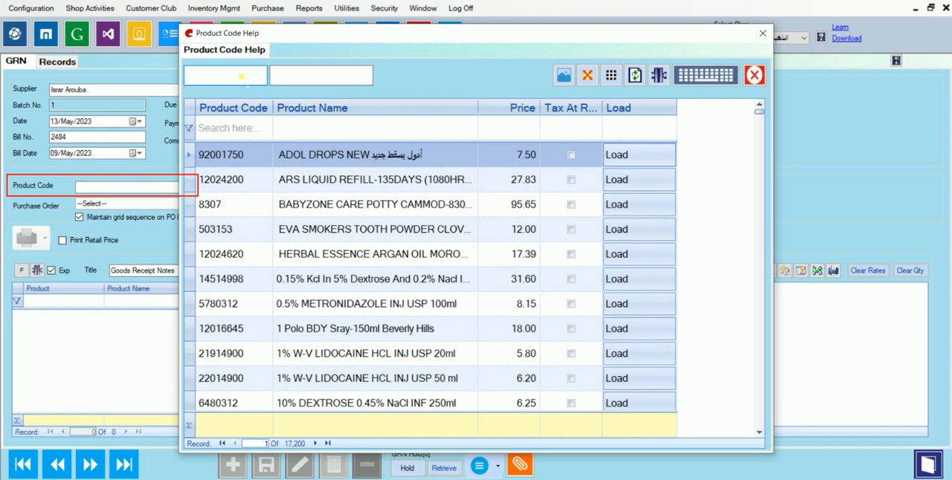
{"action": "type", "text": "5"}
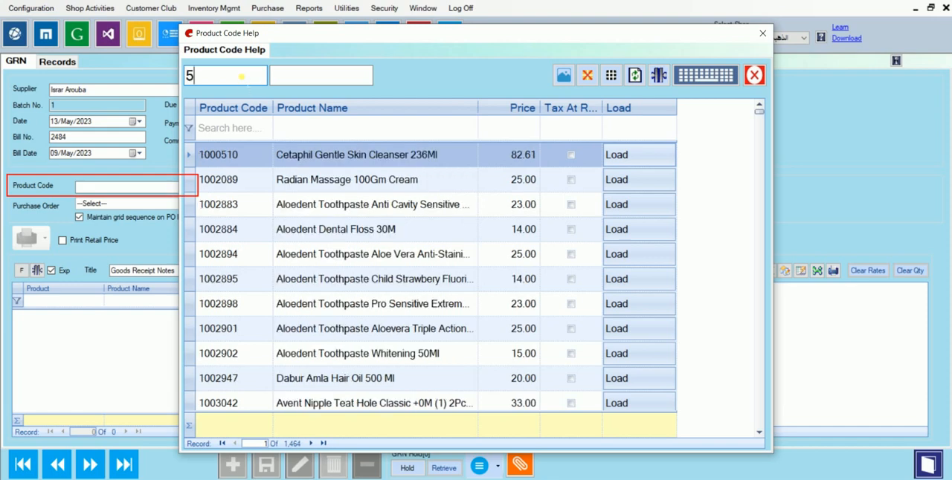
{"action": "type", "text": "1101500"}
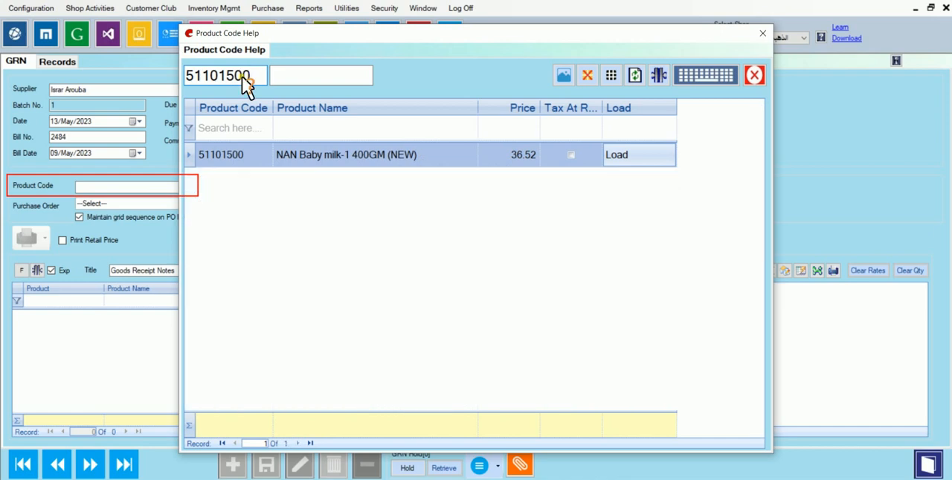
{"action": "key", "text": "Return"}
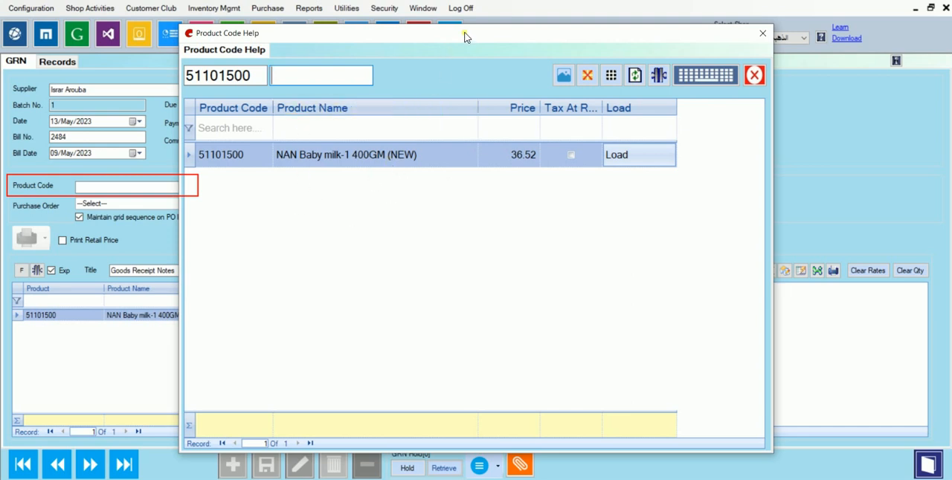
{"action": "left_click_drag", "start_coordinate": [464, 36], "coordinate": [514, 34]}
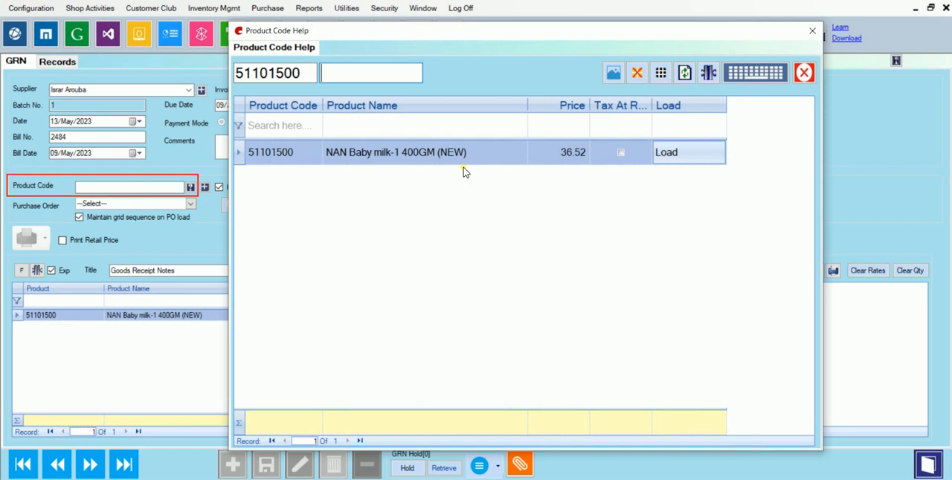
{"action": "key", "text": "Escape"}
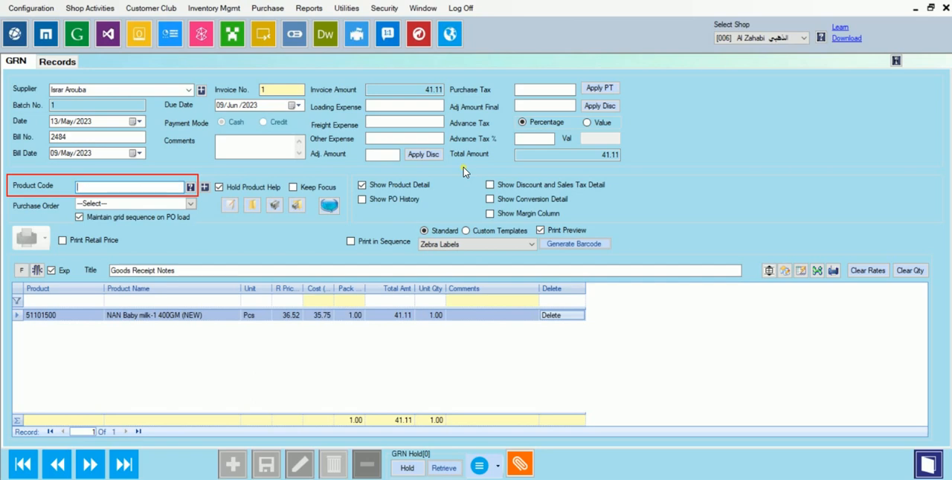
- Load NAN Baby milk-1 400GM (NEW) into the GRN again from the product code help and close the help
{"action": "key", "text": "F1"}
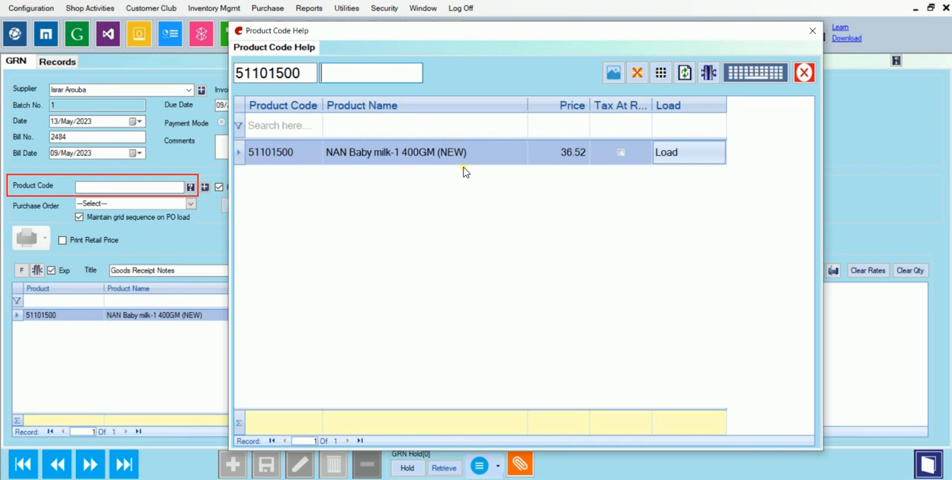
{"action": "key", "text": "Escape"}
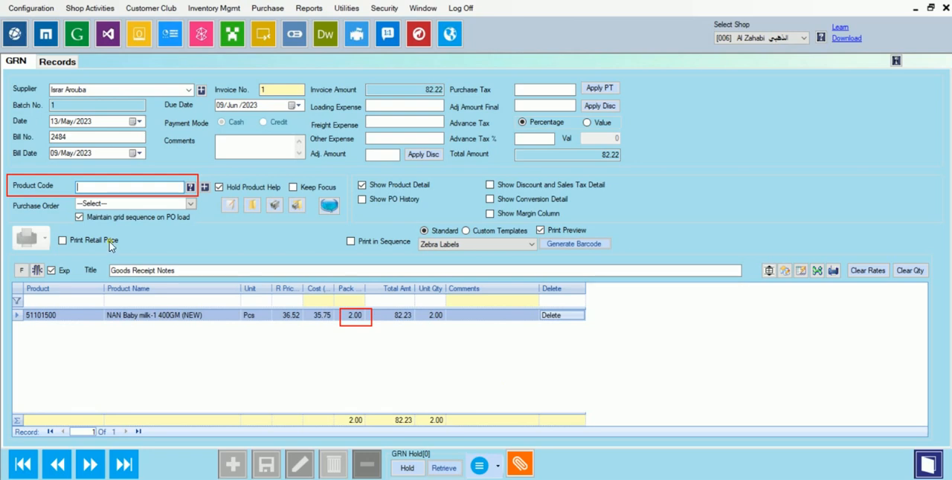
{"action": "double_click", "coordinate": [90, 191]}
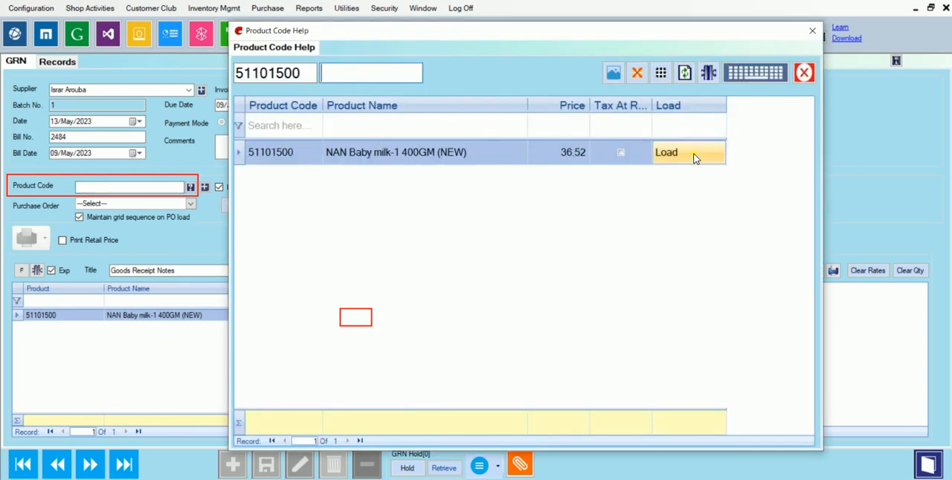
{"action": "left_click", "coordinate": [694, 158]}
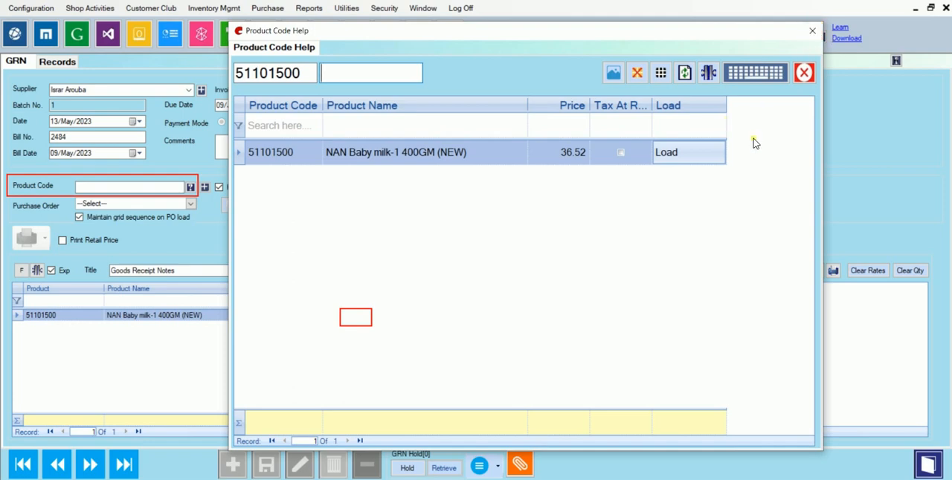
{"action": "key", "text": "Escape"}
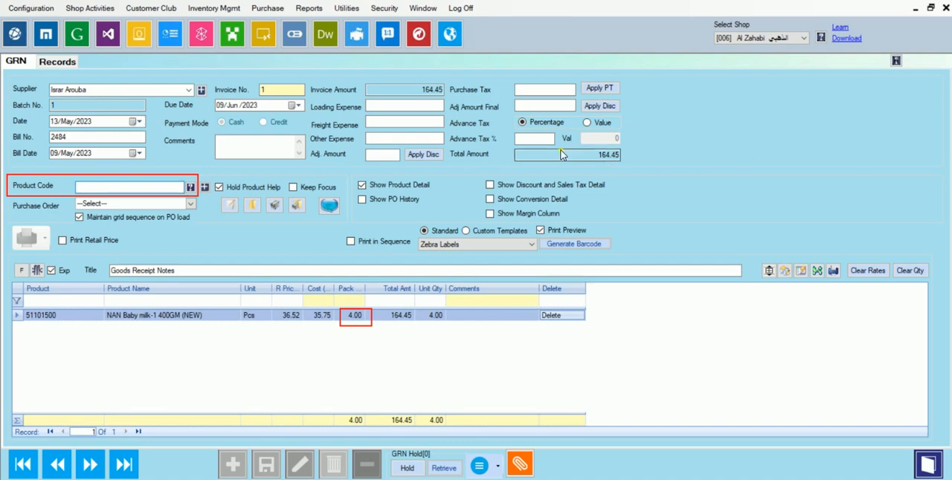
- Set the pack quantity of NAN Baby milk-1 400GM (NEW) to 5, and change it to 10
{"action": "left_click", "coordinate": [354, 317]}
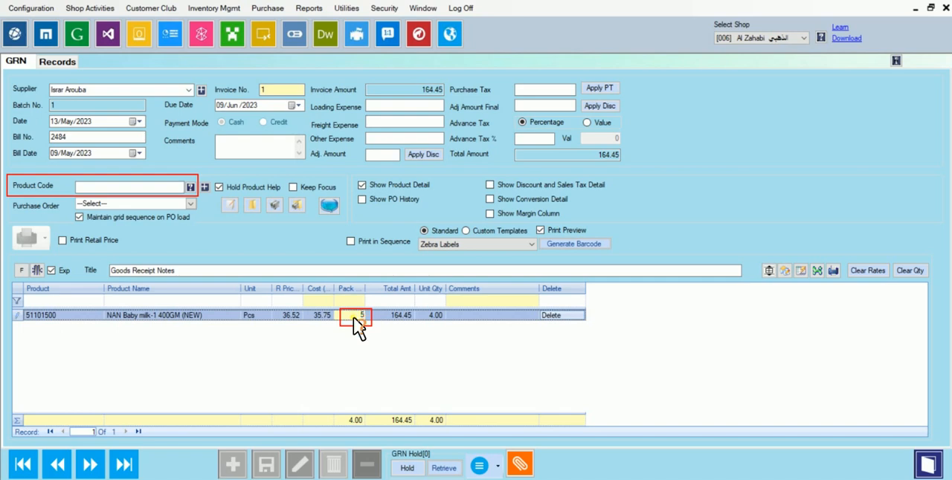
{"action": "key", "text": "Tab"}
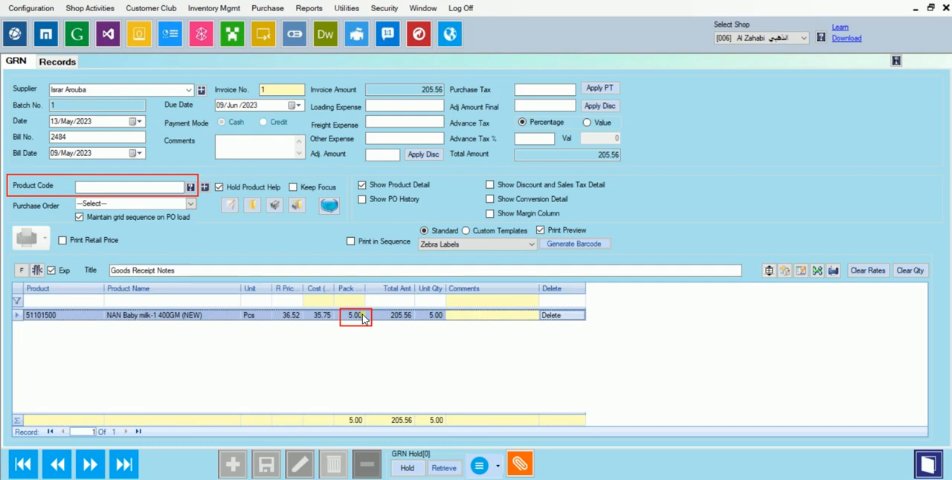
{"action": "left_click", "coordinate": [363, 319]}
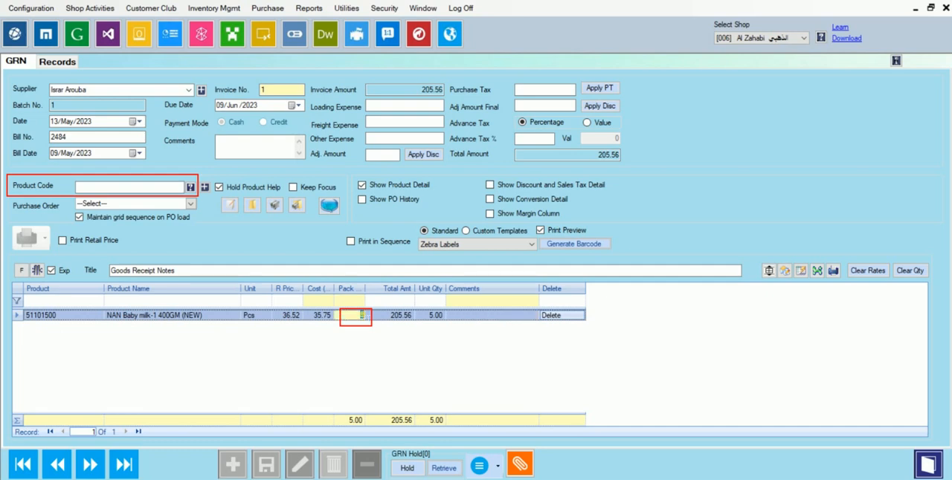
{"action": "type", "text": "10"}
{"action": "key", "text": "Return"}
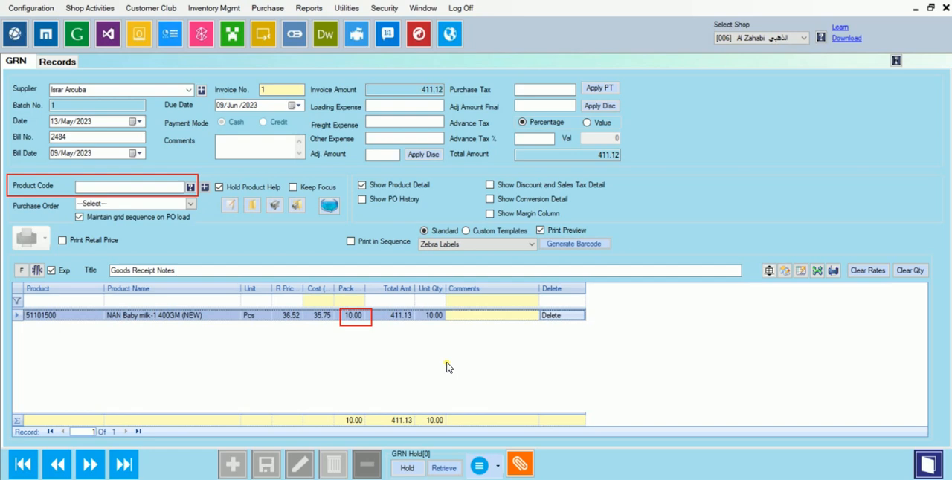
- Reopen the product code help and clear the product code 51101500 from its search
{"action": "left_click", "coordinate": [126, 185]}
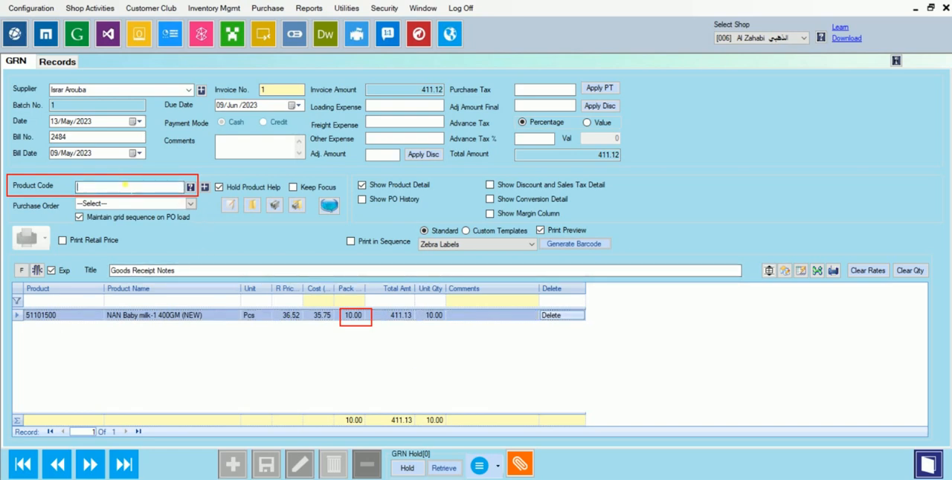
{"action": "key", "text": "F1"}
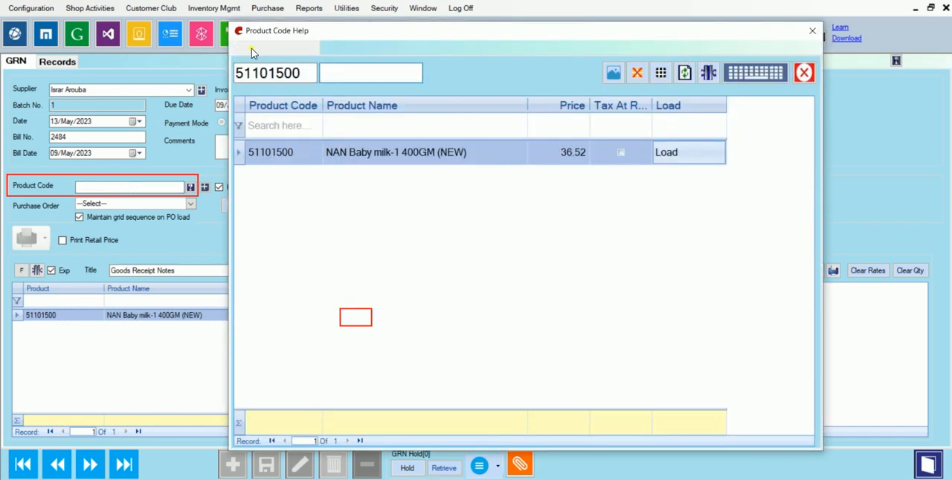
{"action": "key", "text": "BackSpace"}
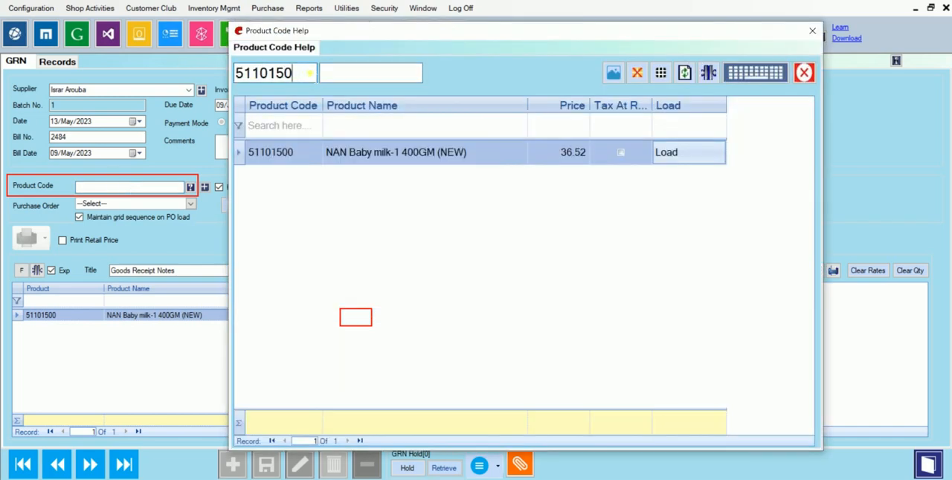
{"action": "key", "text": "BackSpace"}
{"action": "key", "text": "BackSpace"}
{"action": "key", "text": "BackSpace"}
{"action": "key", "text": "BackSpace"}
{"action": "key", "text": "BackSpace"}
{"action": "key", "text": "BackSpace"}
{"action": "key", "text": "BackSpace"}
{"action": "key", "text": "Tab"}
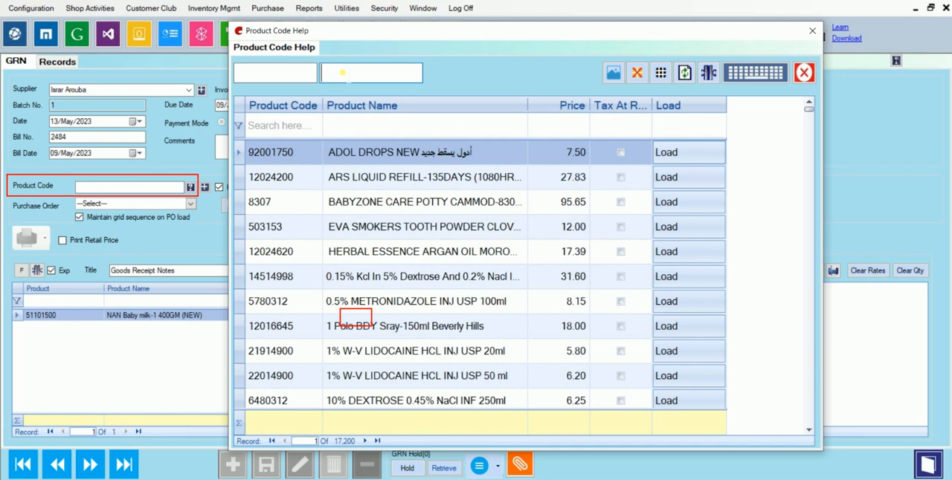
- Search the product help by the name Cef and load CEFAJECT 1 g IV into the GRN
{"action": "type", "text": "Cefox"}
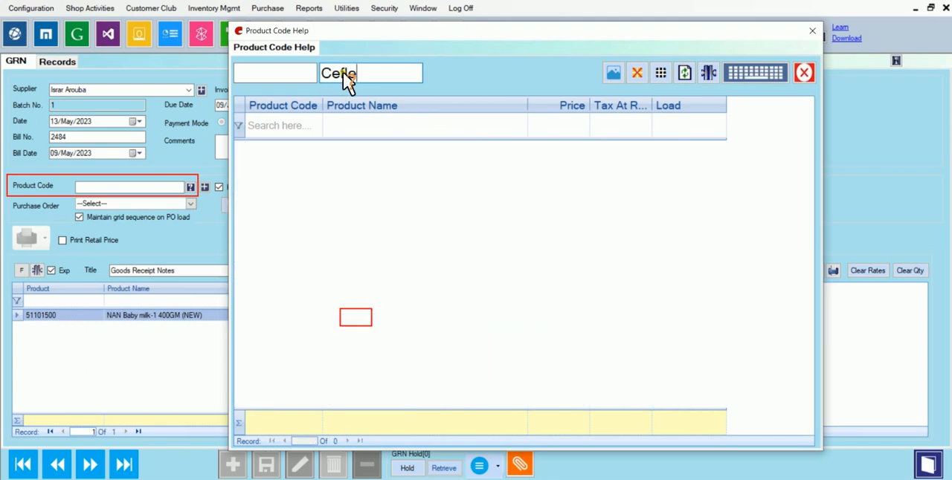
{"action": "key", "text": "BackSpace"}
{"action": "key", "text": "BackSpace"}
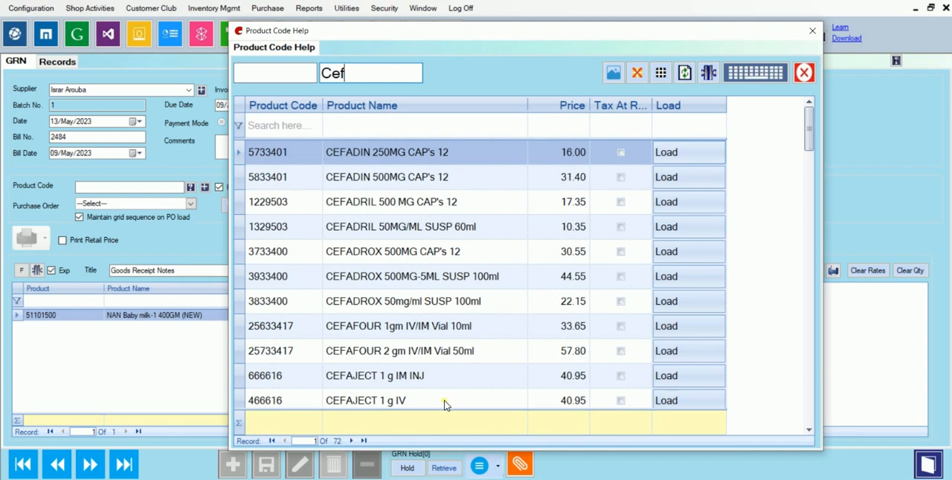
{"action": "double_click", "coordinate": [362, 402]}
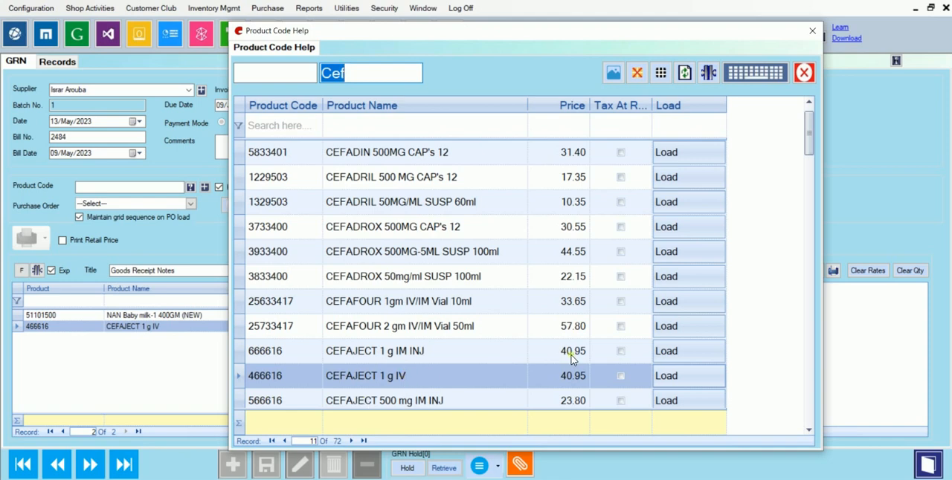
{"action": "left_click", "coordinate": [677, 378]}
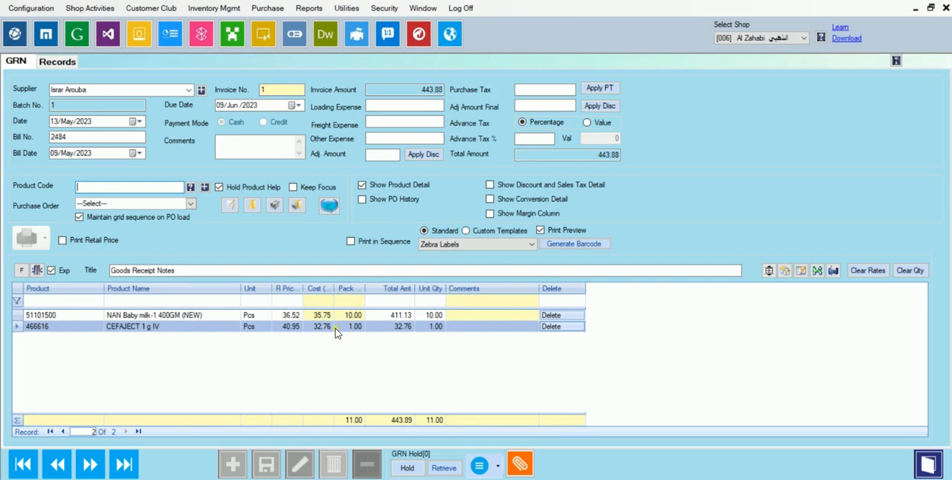
- Set the pack quantity of CEFAJECT 1 g IV to 3
{"action": "left_click_drag", "start_coordinate": [336, 321], "coordinate": [374, 342]}
{"action": "left_click", "coordinate": [346, 327]}
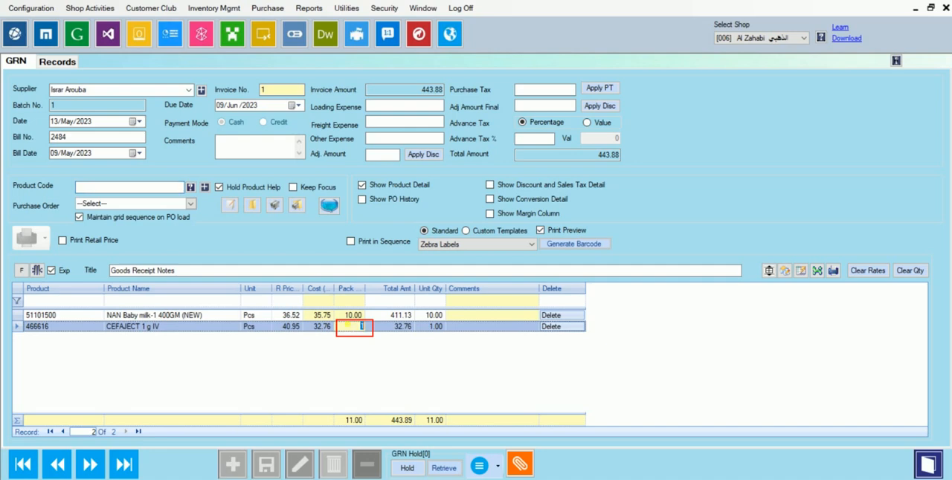
{"action": "type", "text": "3"}
{"action": "key", "text": "Return"}
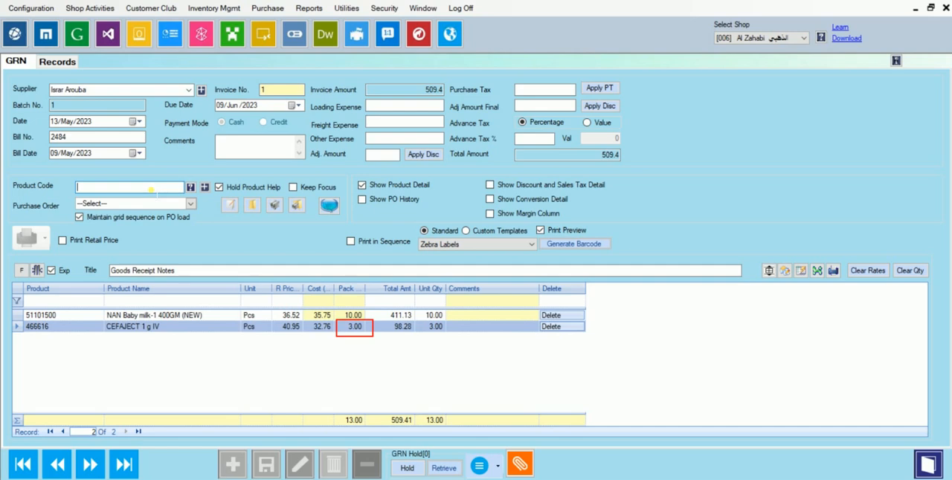
- Clear the previous search in the product code help, look over its code and name search fields, and close the help
{"action": "key", "text": "F1"}
{"action": "key", "text": "BackSpace"}
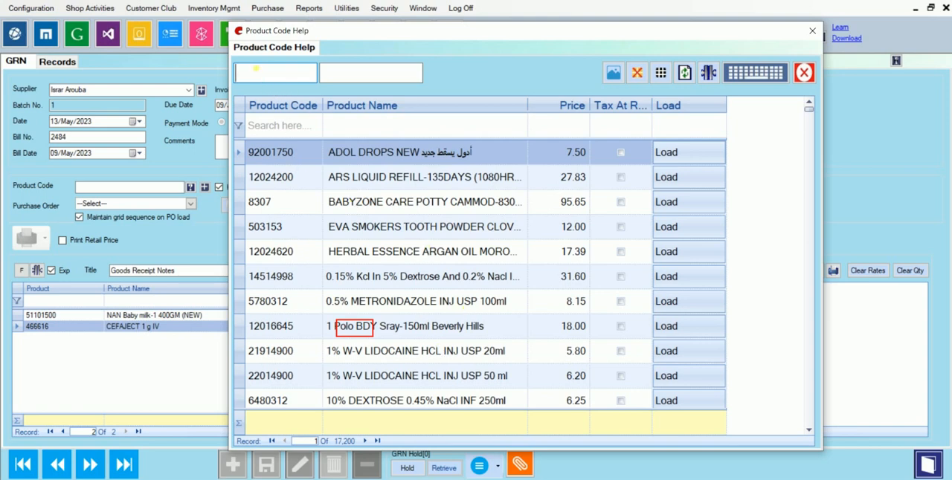
{"action": "mouse_move", "coordinate": [238, 69]}
{"action": "left_mouse_down"}
{"action": "mouse_move", "coordinate": [250, 83]}
{"action": "mouse_move", "coordinate": [282, 50]}
{"action": "left_mouse_up"}
{"action": "left_click", "coordinate": [329, 69]}
{"action": "mouse_move", "coordinate": [332, 70]}
{"action": "left_mouse_down"}
{"action": "mouse_move", "coordinate": [342, 86]}
{"action": "mouse_move", "coordinate": [379, 55]}
{"action": "left_mouse_up"}
{"action": "left_click", "coordinate": [252, 72]}
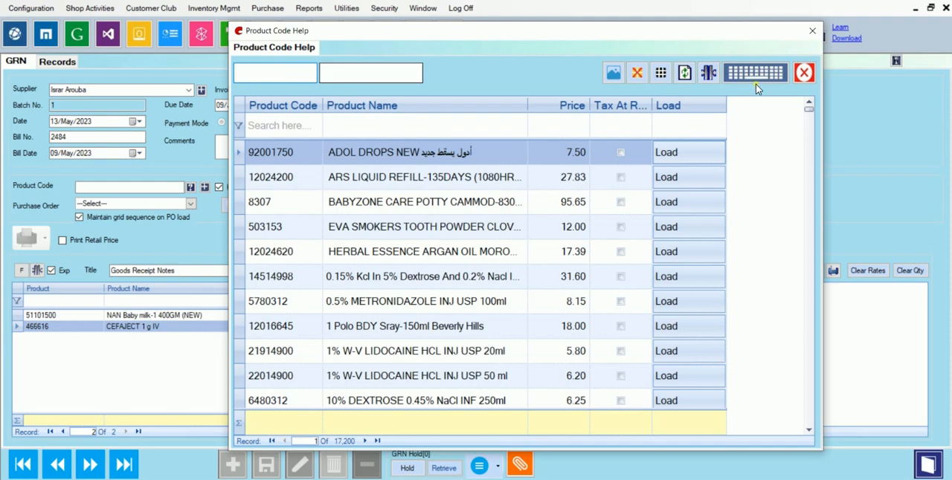
{"action": "left_click", "coordinate": [812, 30]}
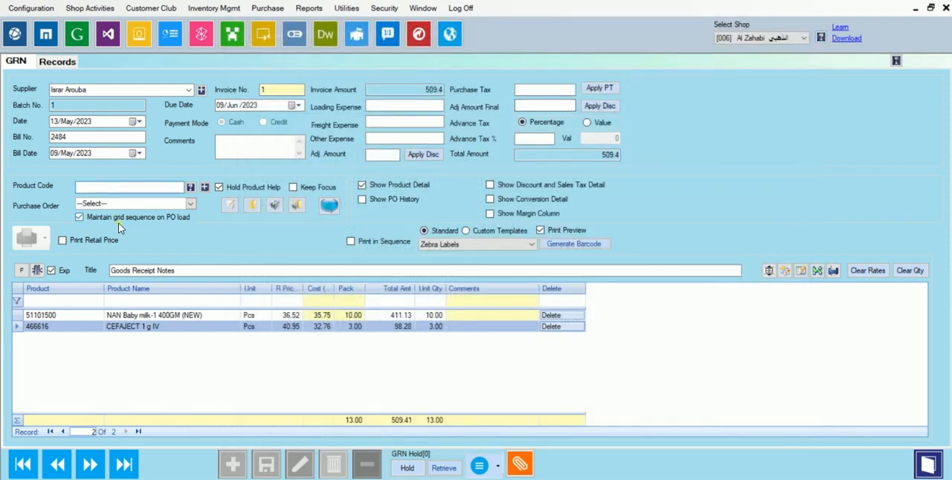
- Look up product code 1003836 in the product code help and load the Clear Shampoo Cool Sport Menthol into the GRN
{"action": "key", "text": "F1"}
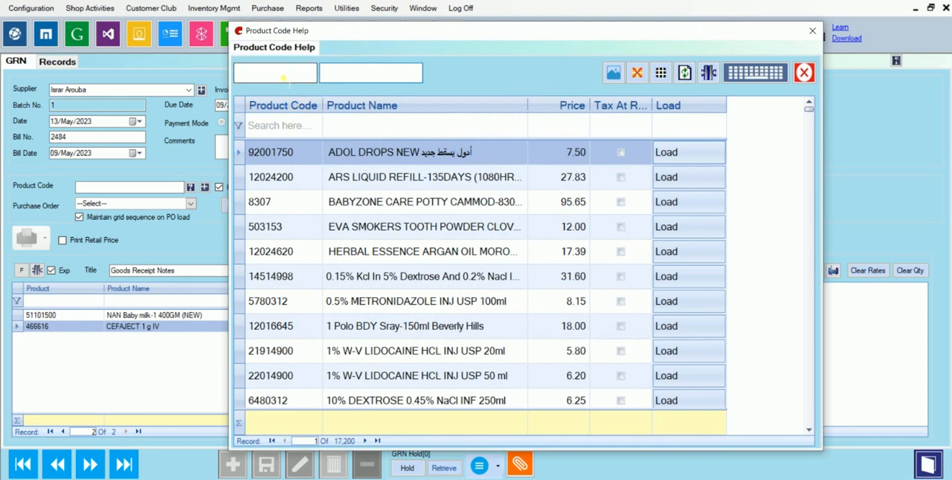
{"action": "type", "text": "100"}
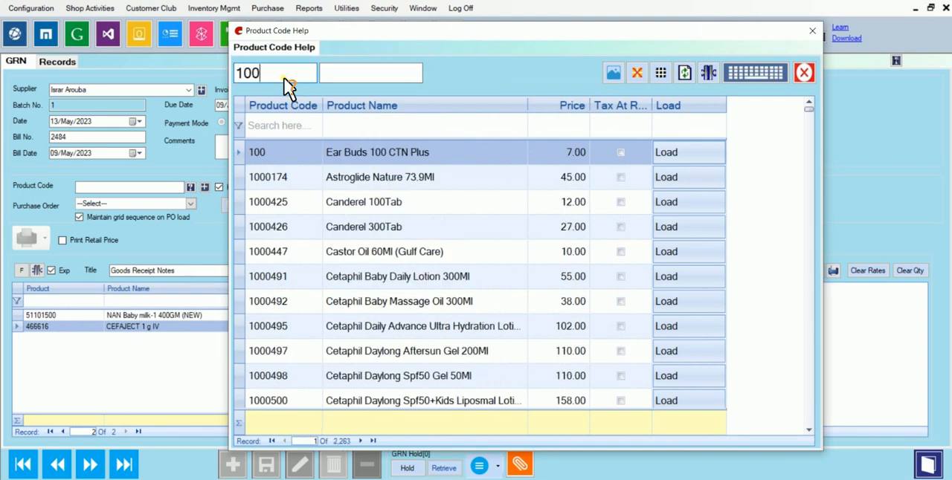
{"action": "type", "text": "3836"}
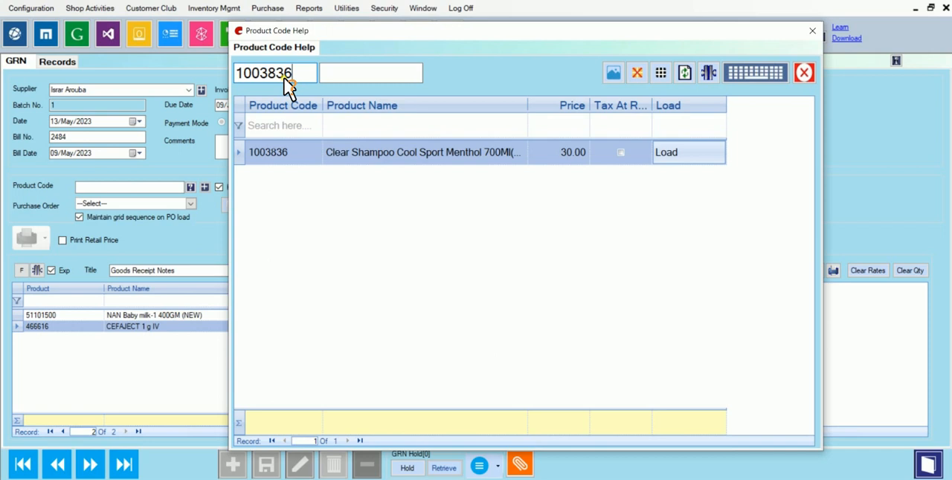
{"action": "key", "text": "Return"}
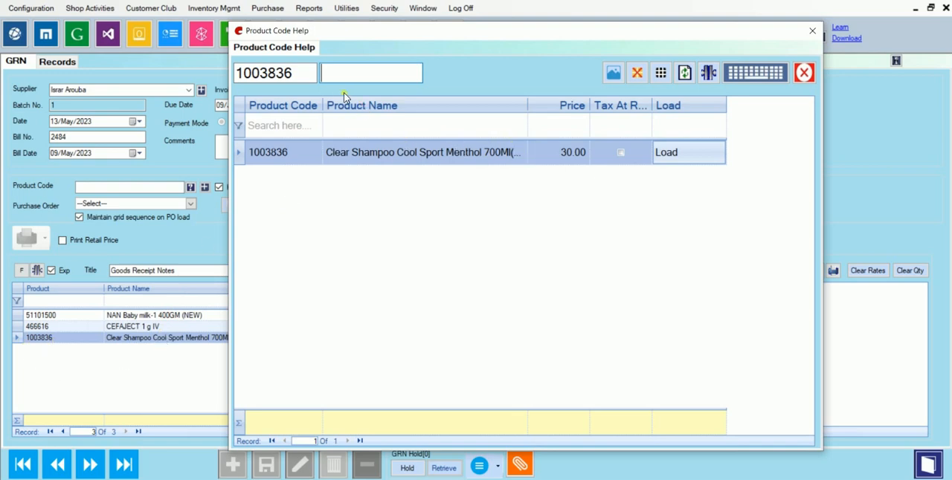
- Look up product code 1006708, load Lifebuoy Body Wash Total 10 500Ml(Red) into the GRN, and close the help
{"action": "key", "text": "shift+Tab"}
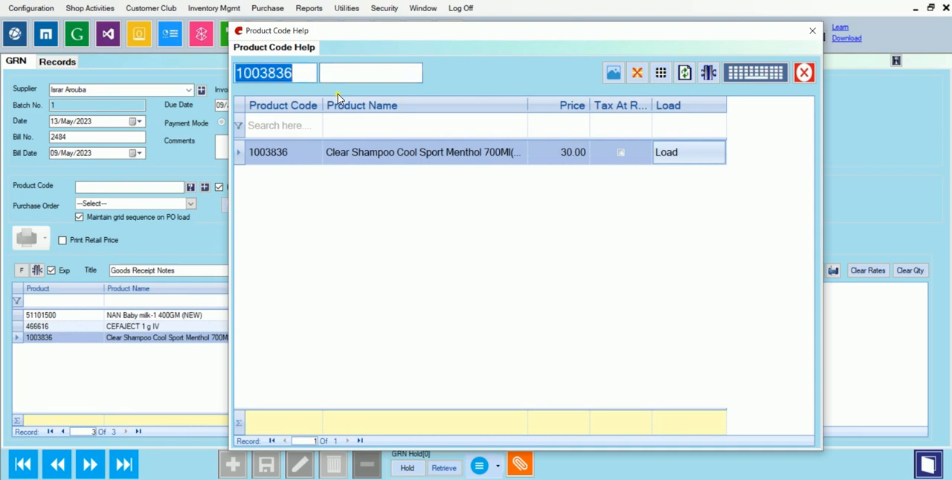
{"action": "type", "text": "1006"}
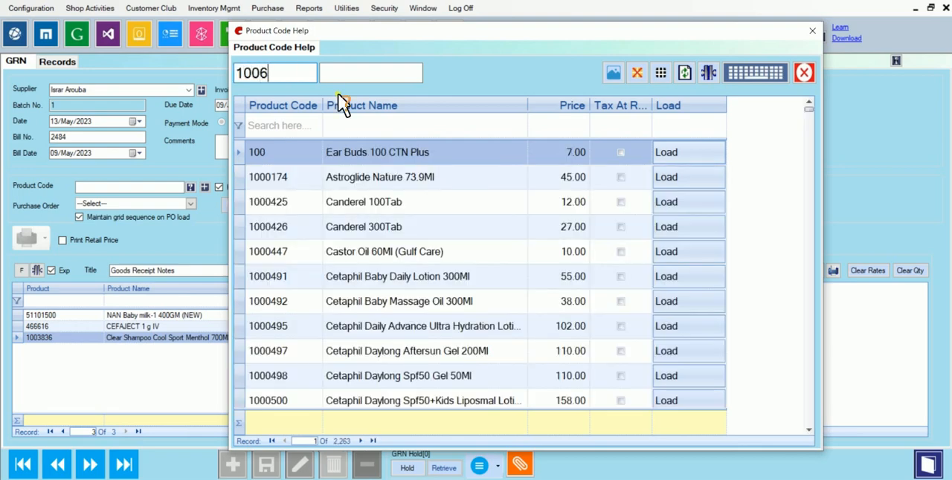
{"action": "type", "text": "708"}
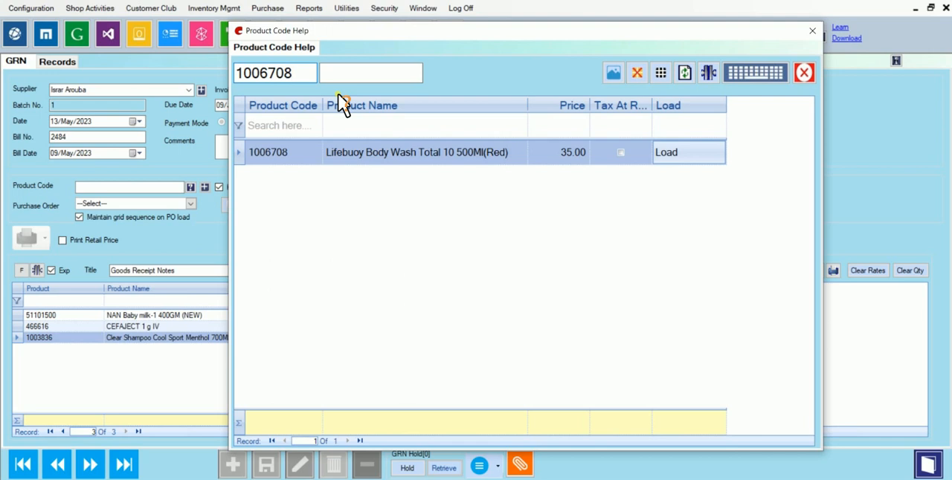
{"action": "key", "text": "Return"}
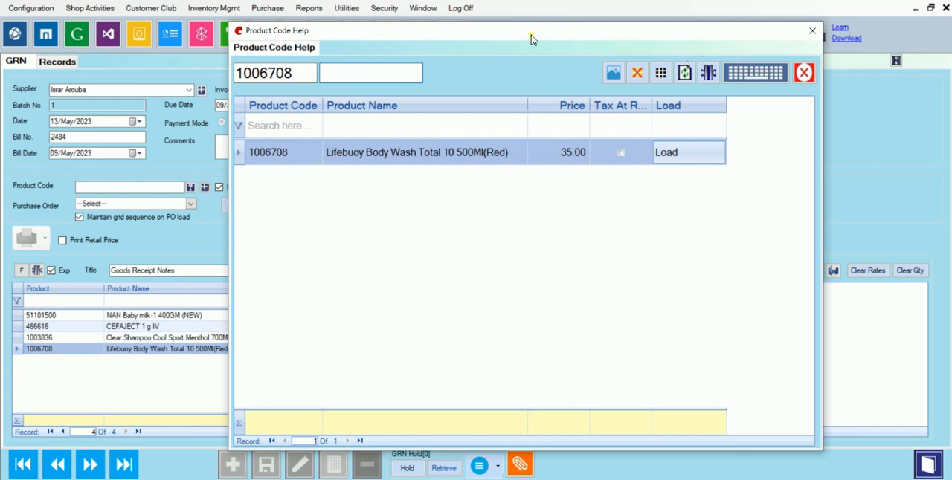
{"action": "left_click", "coordinate": [812, 30]}
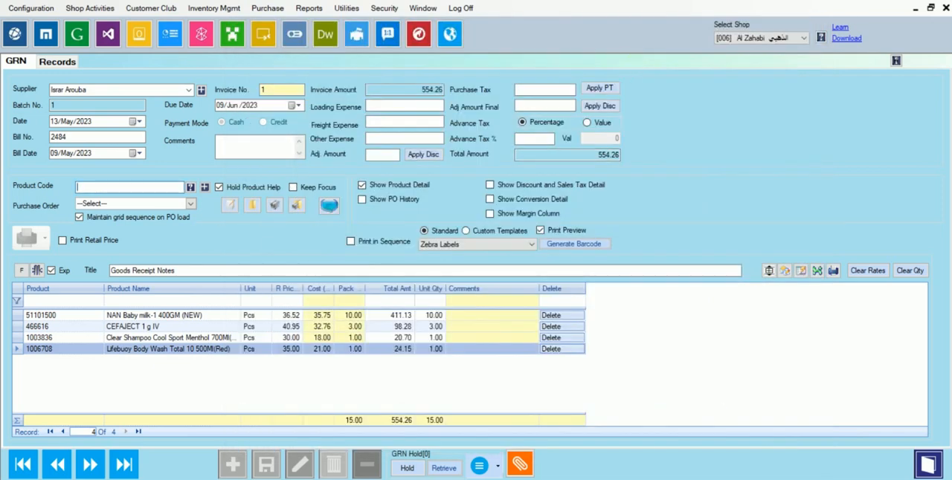
- Turn off Hold Product Help, and load the ACTIVILONG RELAXER KIT into the GRN by looking up product code 12025455
{"action": "left_click", "coordinate": [219, 187]}
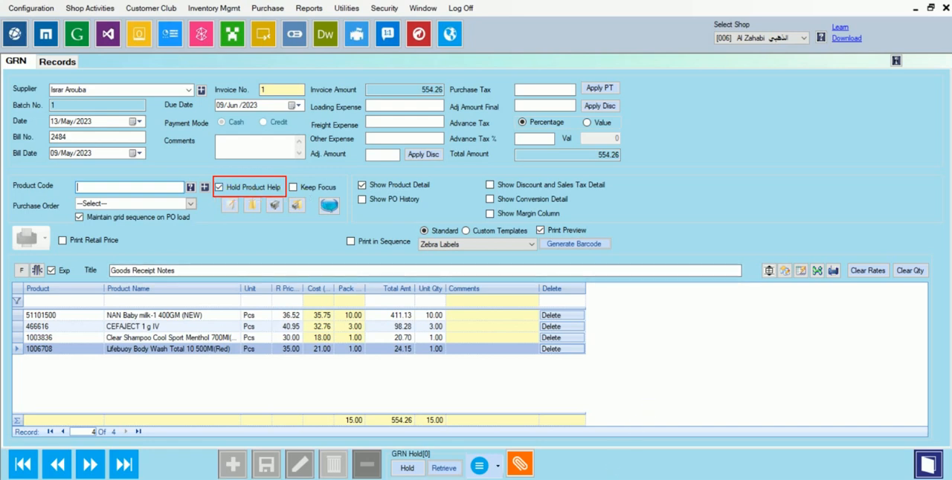
{"action": "left_click", "coordinate": [220, 188]}
{"action": "left_click", "coordinate": [96, 188]}
{"action": "key", "text": "F1"}
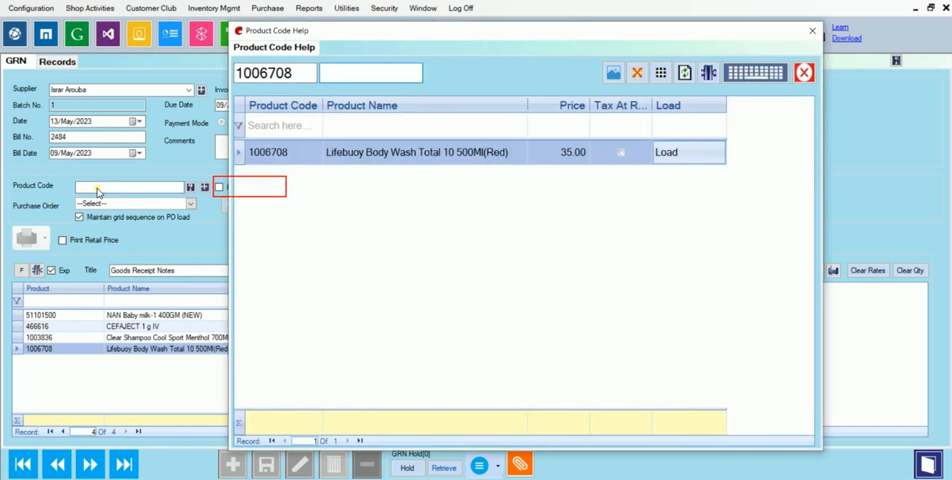
{"action": "key", "text": "shift+Tab"}
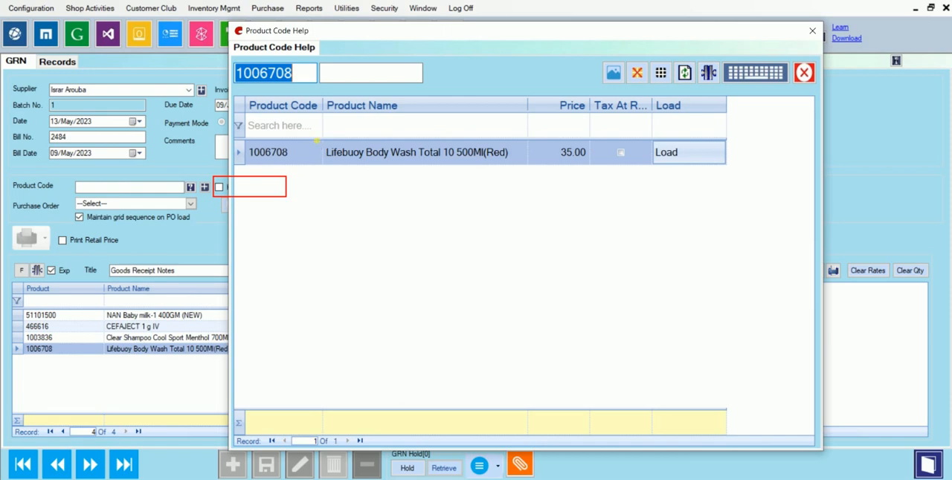
{"action": "type", "text": "12025455"}
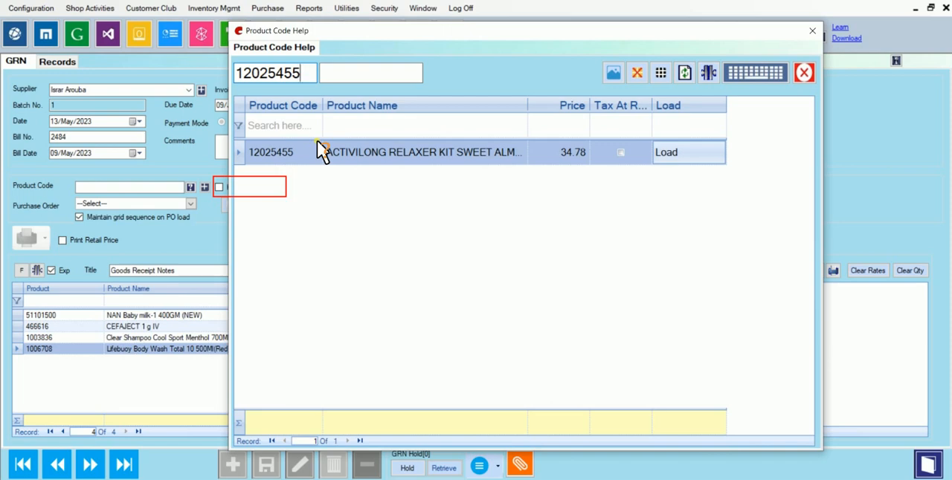
{"action": "double_click", "coordinate": [320, 151]}
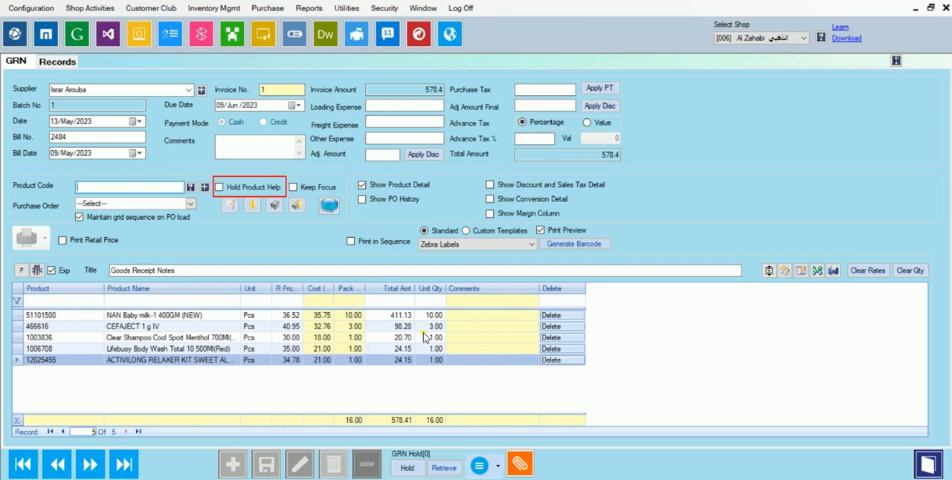
- Turn on Hold Product Help, and set the pack quantities of products 1003836, 1006708 and 12025455 to 5, 6 and 9
{"action": "left_click", "coordinate": [221, 188]}
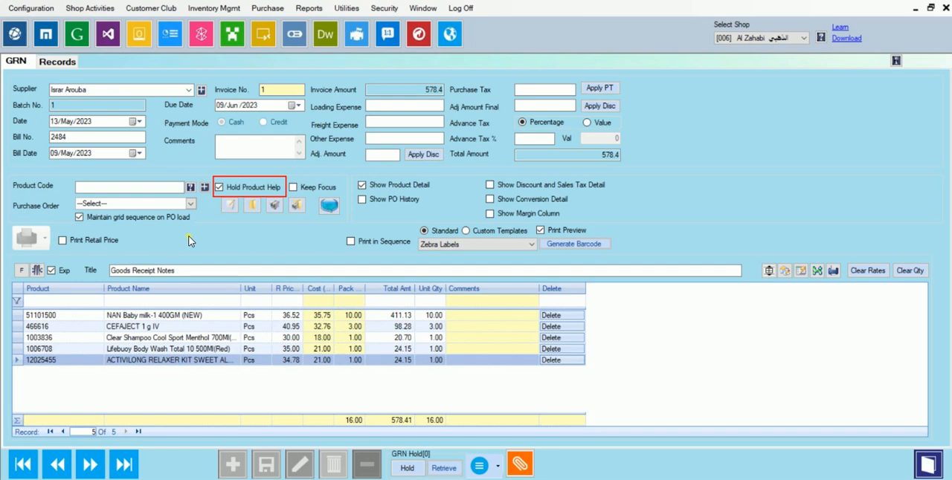
{"action": "left_click", "coordinate": [357, 338]}
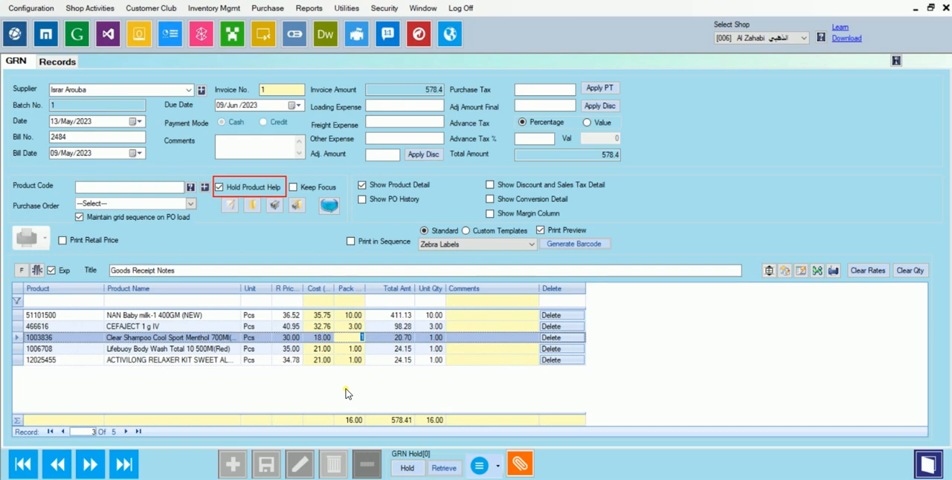
{"action": "type", "text": "5"}
{"action": "key", "text": "Return"}
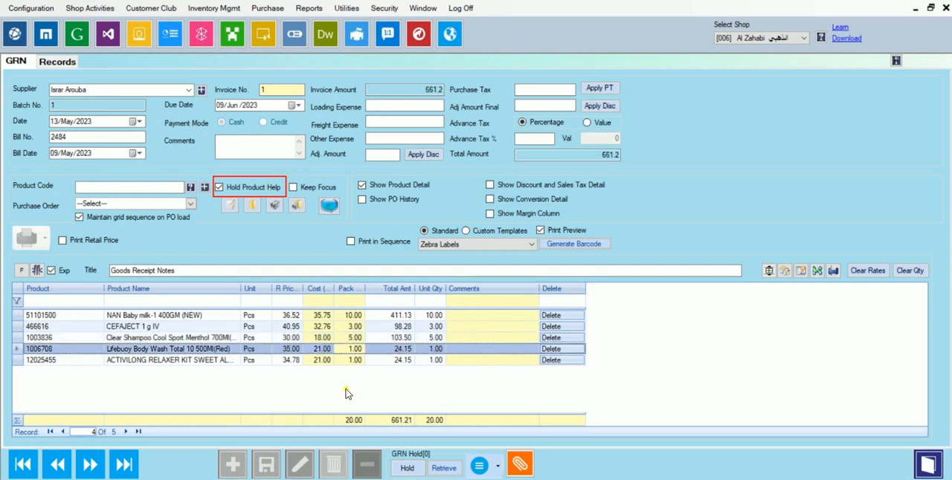
{"action": "type", "text": "6"}
{"action": "key", "text": "Return"}
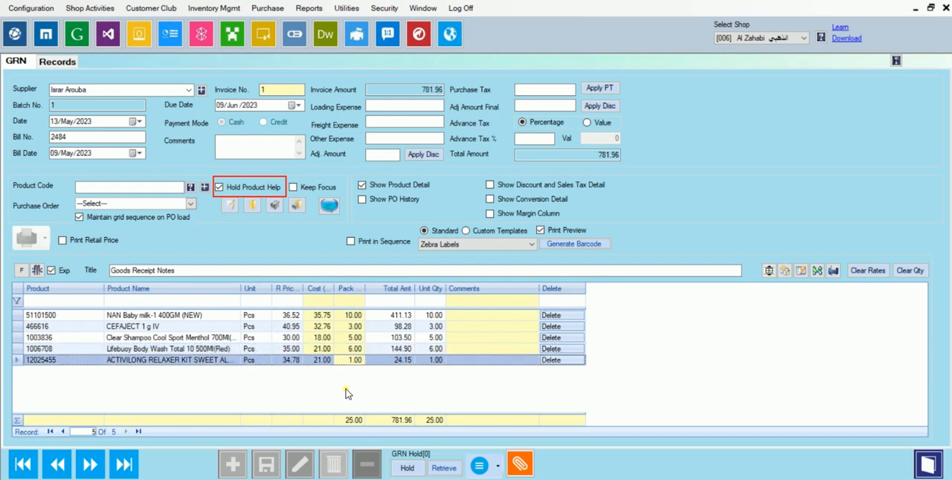
{"action": "type", "text": "5"}
{"action": "key", "text": "Return"}
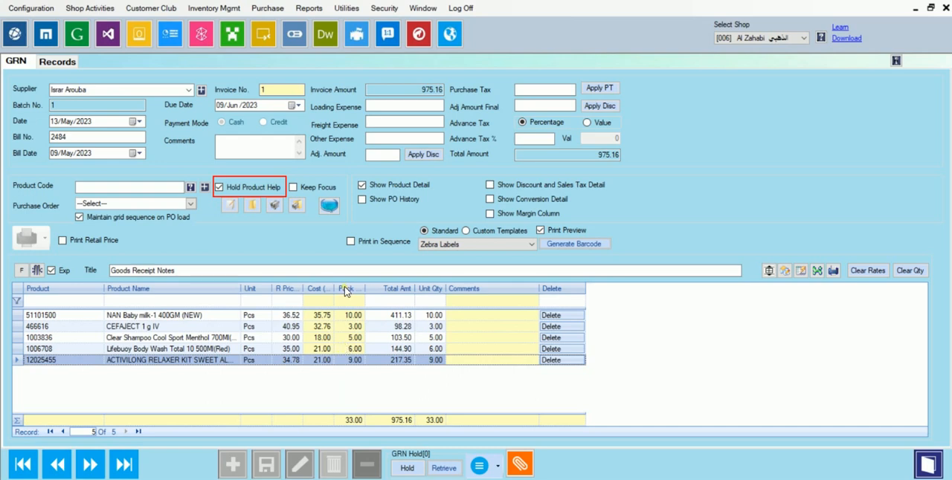
- Widen the Cost (Pack) column and go through the products' cost cells from the first row to the last
{"action": "left_click_drag", "start_coordinate": [370, 290], "coordinate": [369, 290]}
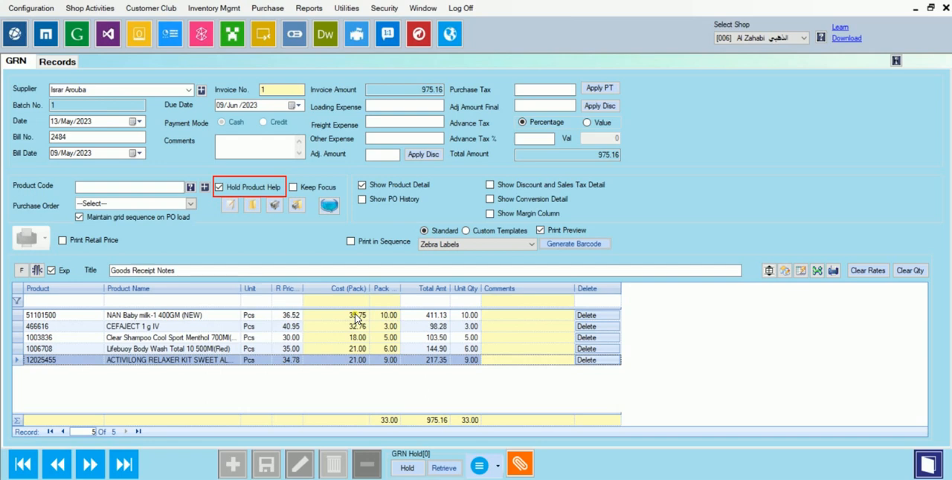
{"action": "left_click", "coordinate": [356, 316]}
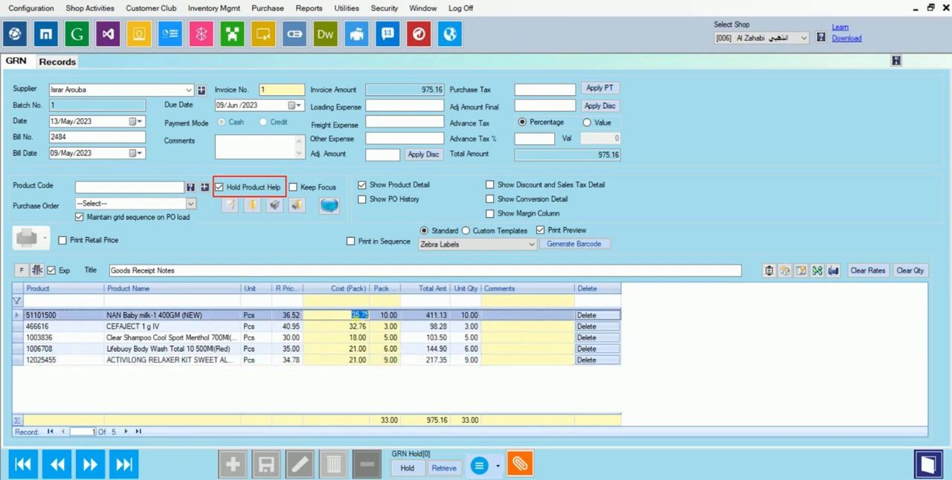
{"action": "key", "text": "Down"}
{"action": "key", "text": "Down"}
{"action": "key", "text": "Down"}
{"action": "key", "text": "Down"}
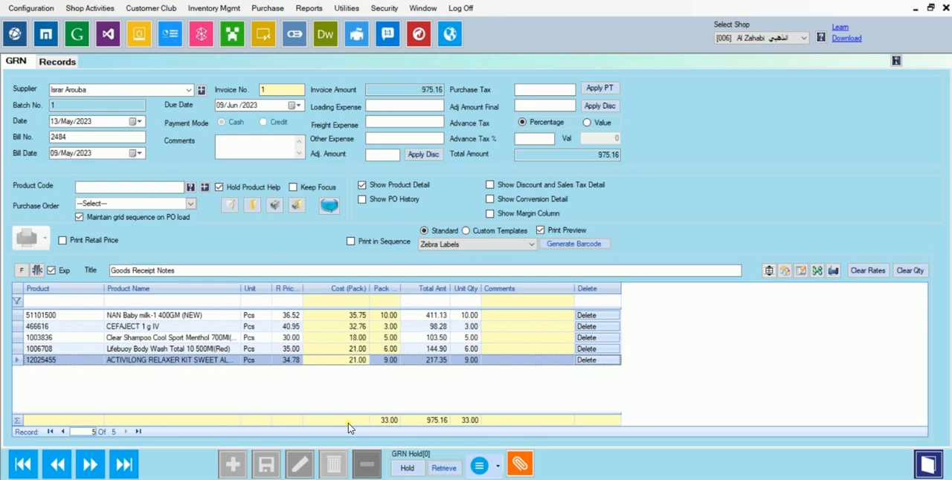
- Show the discount and sales tax detail columns in the product grid
{"action": "left_click", "coordinate": [490, 185]}
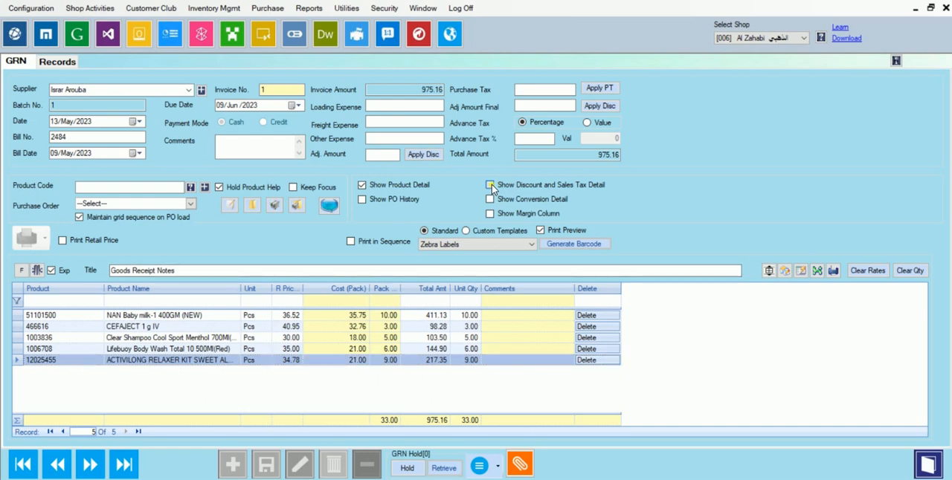
{"action": "left_click", "coordinate": [491, 184]}
{"action": "left_click_drag", "start_coordinate": [487, 191], "coordinate": [616, 193]}
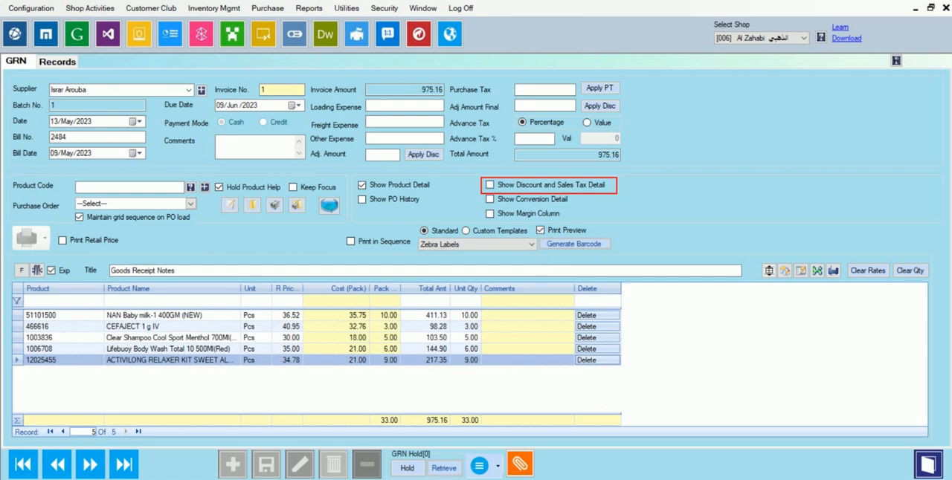
{"action": "left_click", "coordinate": [491, 187]}
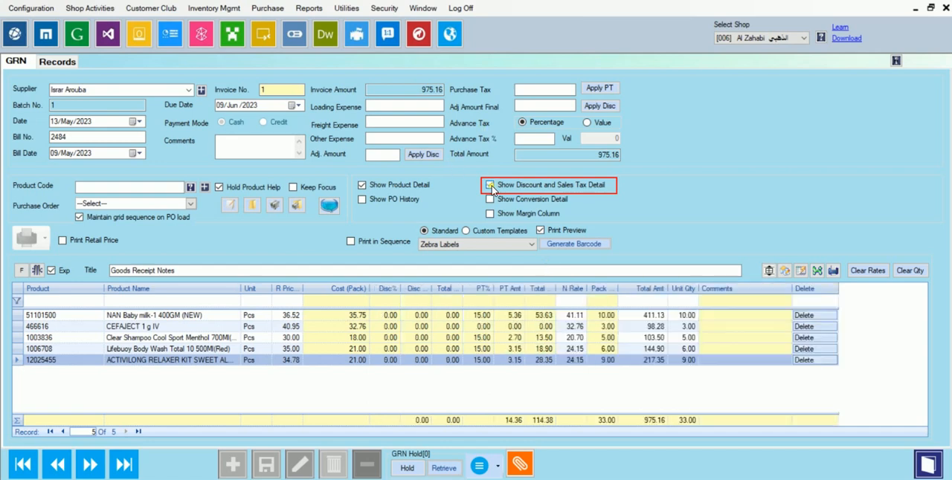
{"action": "left_click", "coordinate": [491, 187]}
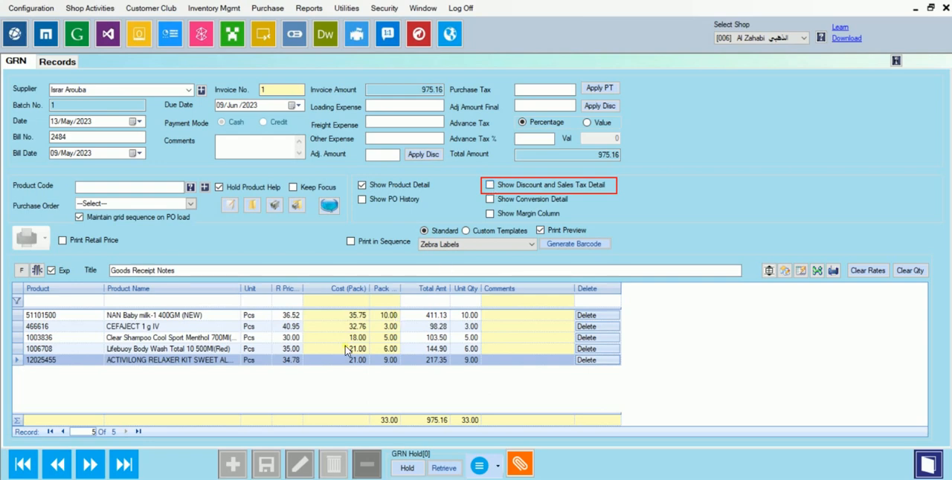
{"action": "left_click", "coordinate": [490, 186]}
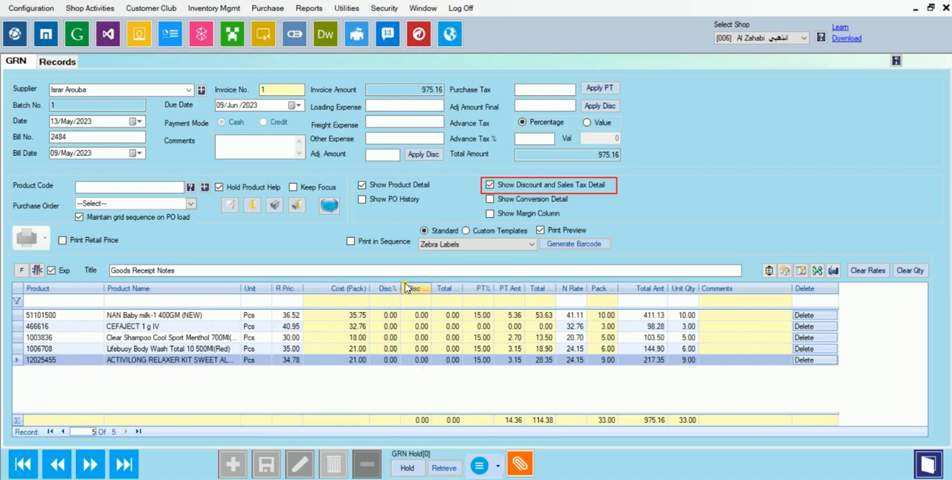
- Widen the discount amount, total discount, Total PT Amt and Pack Qty columns, and sort the product grid by PT%
{"action": "left_click_drag", "start_coordinate": [410, 295], "coordinate": [474, 297]}
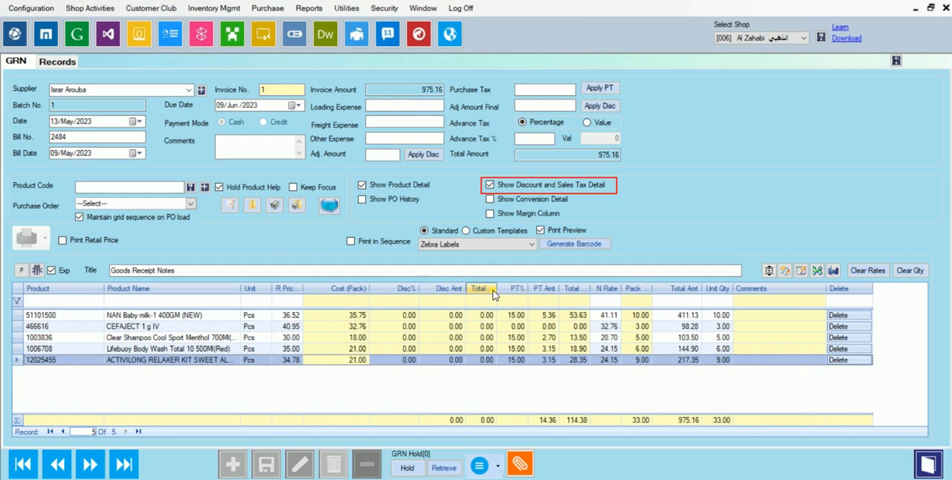
{"action": "left_click_drag", "start_coordinate": [498, 294], "coordinate": [554, 298]}
{"action": "left_click", "coordinate": [537, 296]}
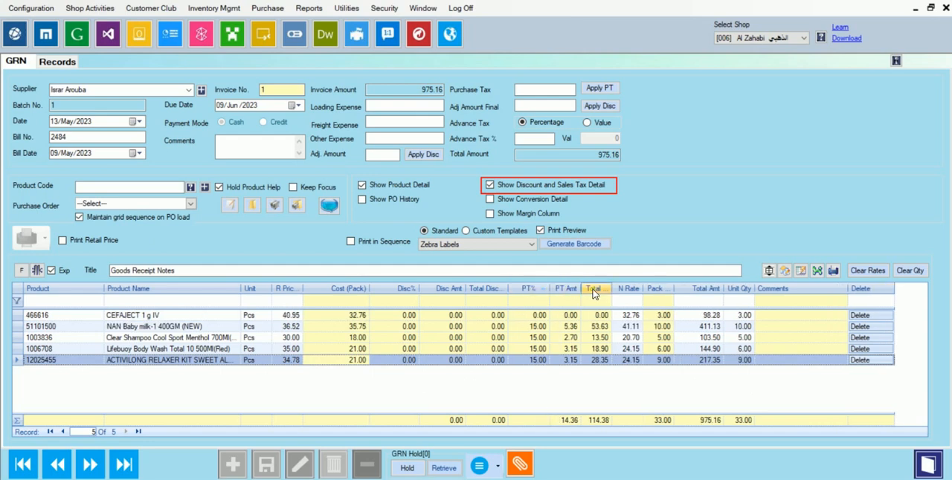
{"action": "left_click_drag", "start_coordinate": [623, 292], "coordinate": [638, 294]}
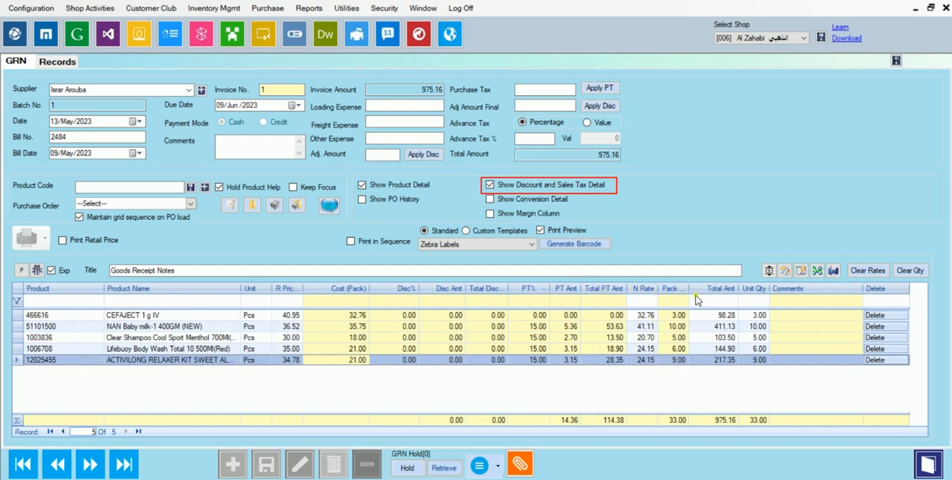
{"action": "left_click_drag", "start_coordinate": [687, 293], "coordinate": [701, 293]}
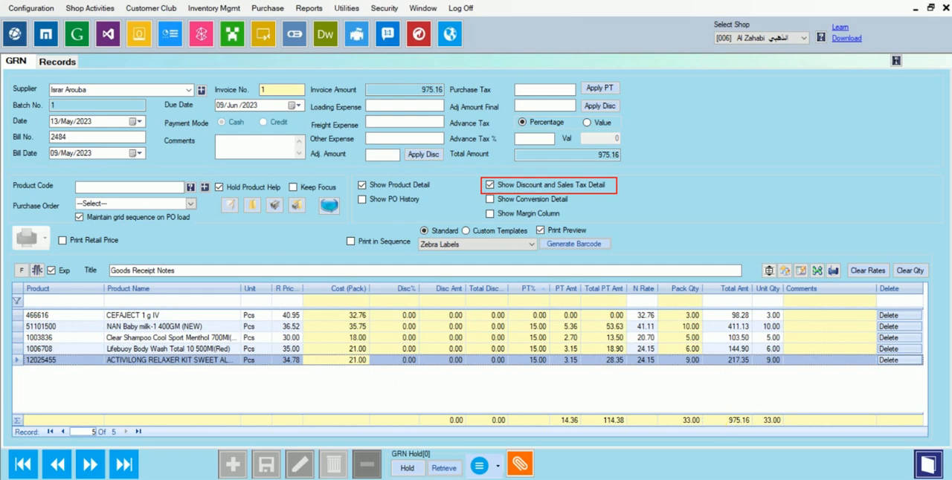
{"action": "mouse_move", "coordinate": [721, 407]}
{"action": "left_mouse_down"}
{"action": "mouse_move", "coordinate": [722, 419]}
{"action": "mouse_move", "coordinate": [753, 435]}
{"action": "left_mouse_up"}
{"action": "mouse_move", "coordinate": [766, 405]}
{"action": "left_mouse_down"}
{"action": "mouse_move", "coordinate": [763, 431]}
{"action": "mouse_move", "coordinate": [798, 429]}
{"action": "mouse_move", "coordinate": [773, 406]}
{"action": "mouse_move", "coordinate": [764, 413]}
{"action": "left_mouse_up"}
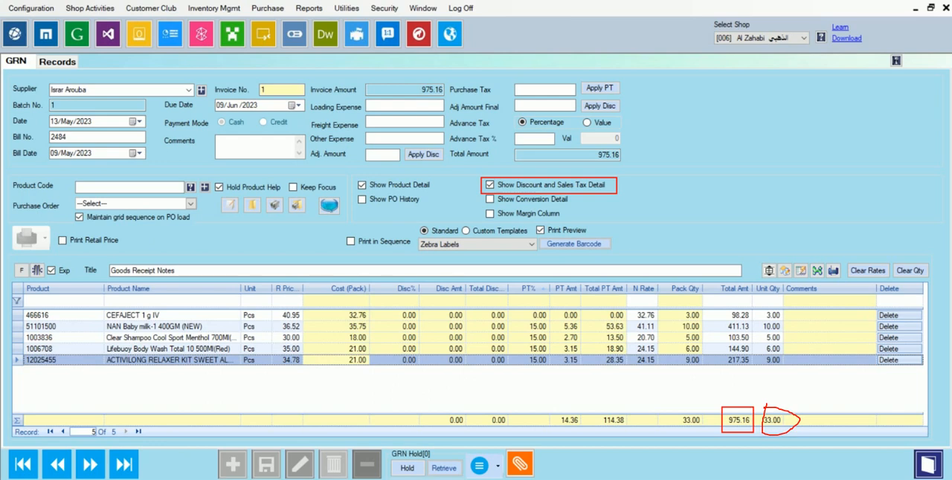
{"action": "key", "text": "Escape"}
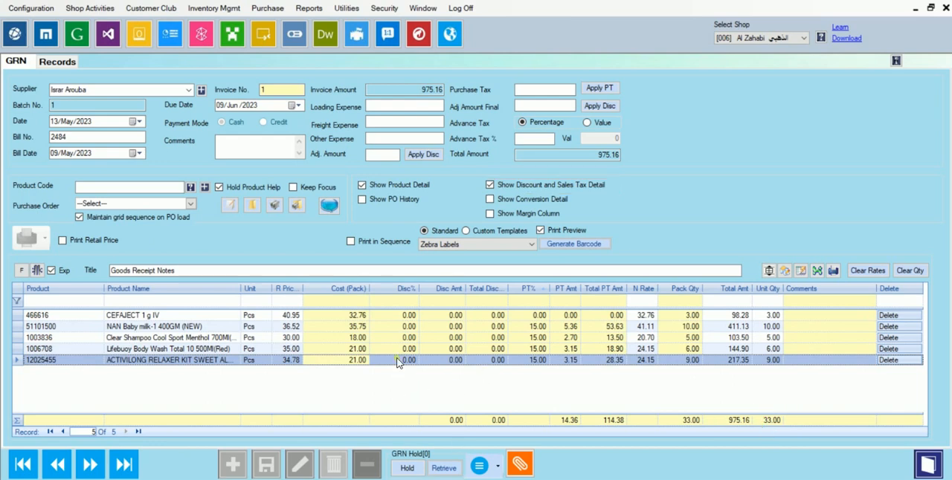
- Set the discount percentage of CEFAJECT 1 g IV to 20
{"action": "left_click", "coordinate": [408, 315]}
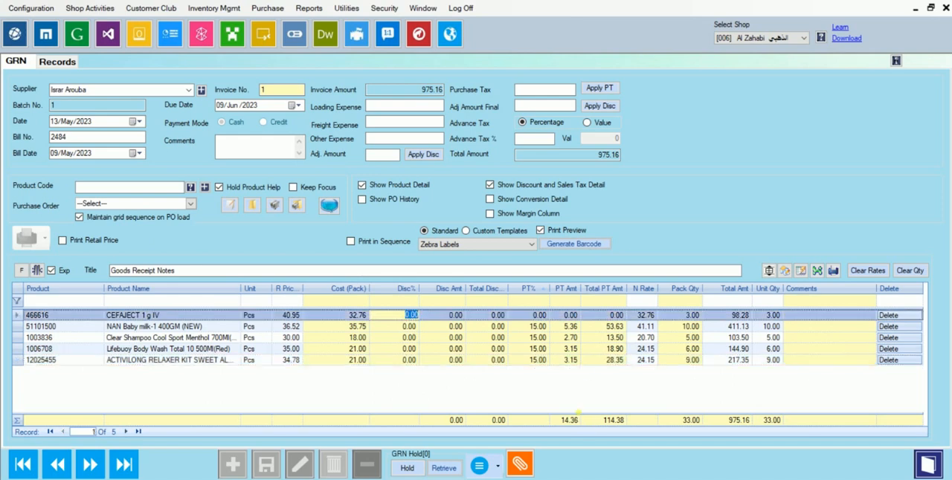
{"action": "type", "text": "20"}
{"action": "key", "text": "BackSpace"}
{"action": "key", "text": "BackSpace"}
{"action": "type", "text": "20"}
{"action": "key", "text": "Tab"}
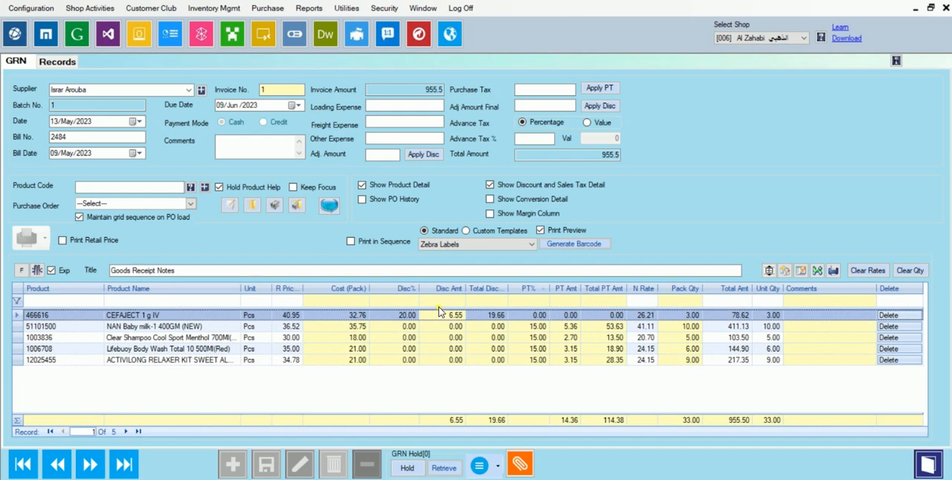
{"action": "mouse_move", "coordinate": [438, 307]}
{"action": "left_mouse_down"}
{"action": "mouse_move", "coordinate": [460, 326]}
{"action": "mouse_move", "coordinate": [474, 322]}
{"action": "left_mouse_up"}
{"action": "left_click_drag", "start_coordinate": [679, 309], "coordinate": [706, 321]}
{"action": "left_click_drag", "start_coordinate": [479, 308], "coordinate": [511, 322]}
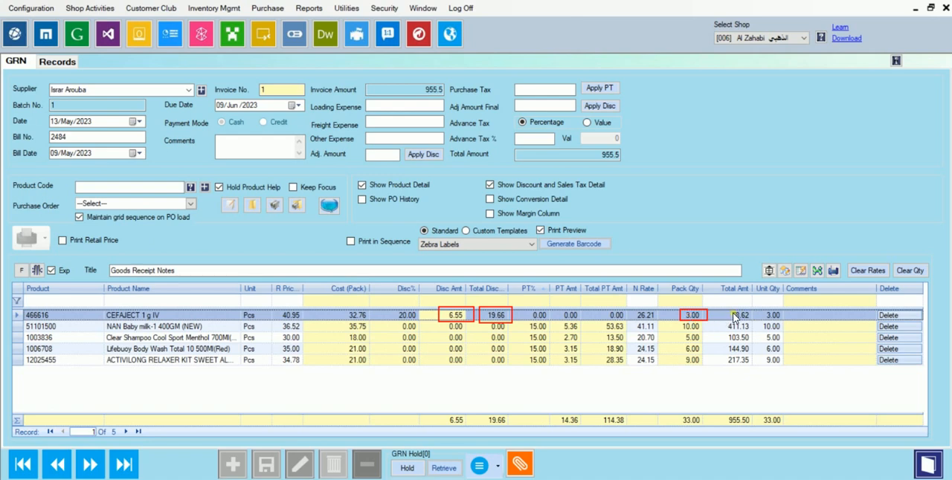
{"action": "left_click_drag", "start_coordinate": [720, 310], "coordinate": [754, 321]}
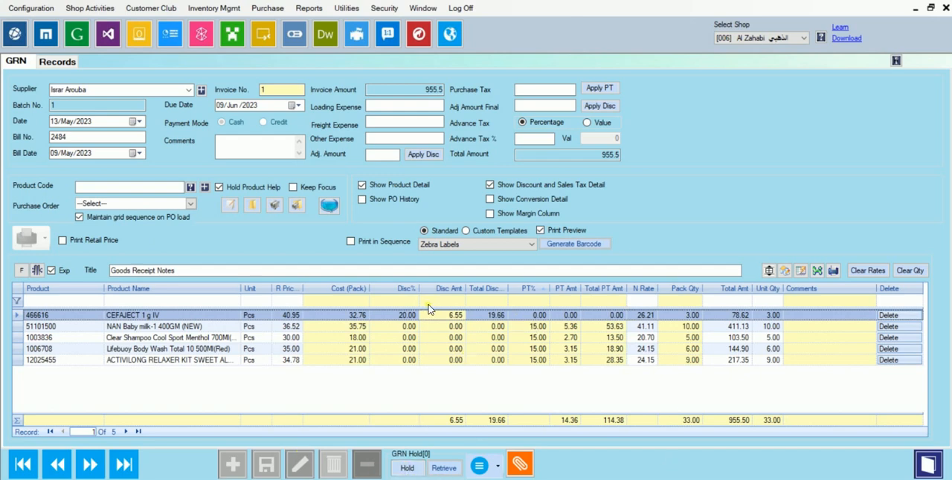
- Set the discount percentage of CEFAJECT 1 g IV to 10
{"action": "left_click", "coordinate": [405, 315]}
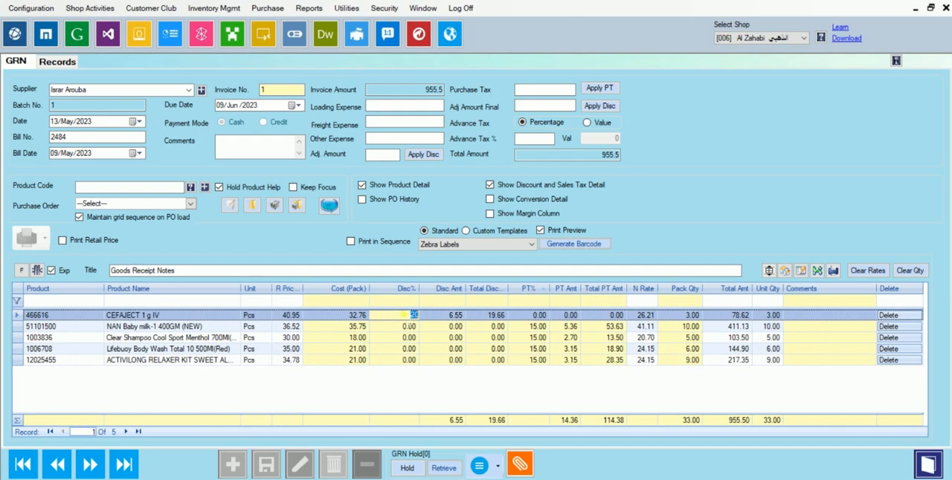
{"action": "type", "text": "10"}
{"action": "key", "text": "Tab"}
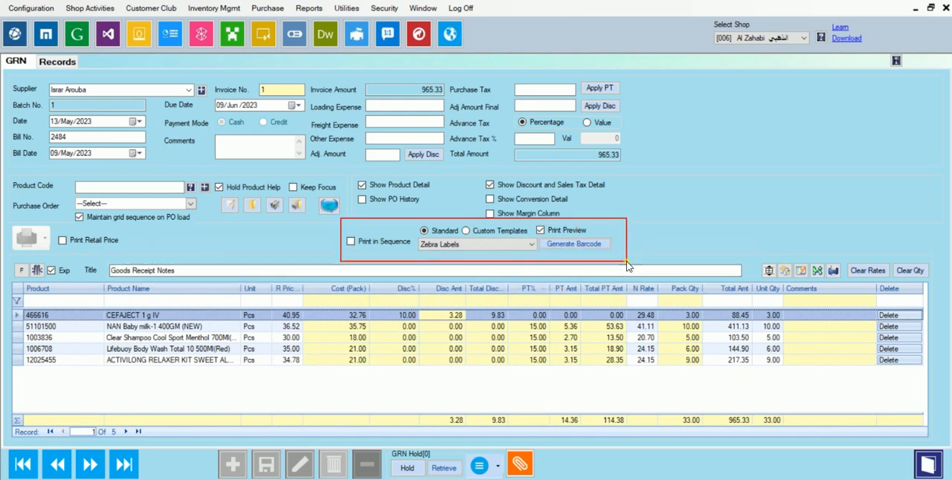
- Switch the barcode labels to Custom Templates, look over the template list, and keep 40 Sheet with Company Name
{"action": "left_click", "coordinate": [466, 232]}
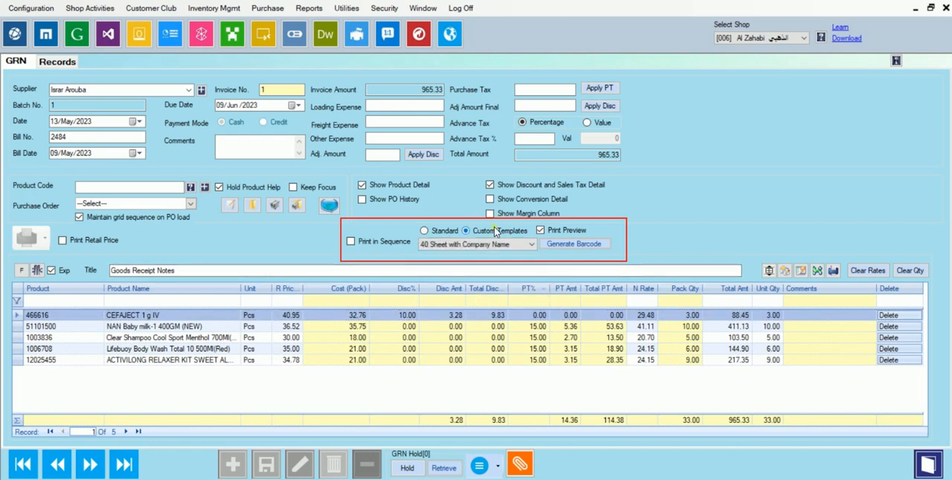
{"action": "left_click", "coordinate": [531, 247]}
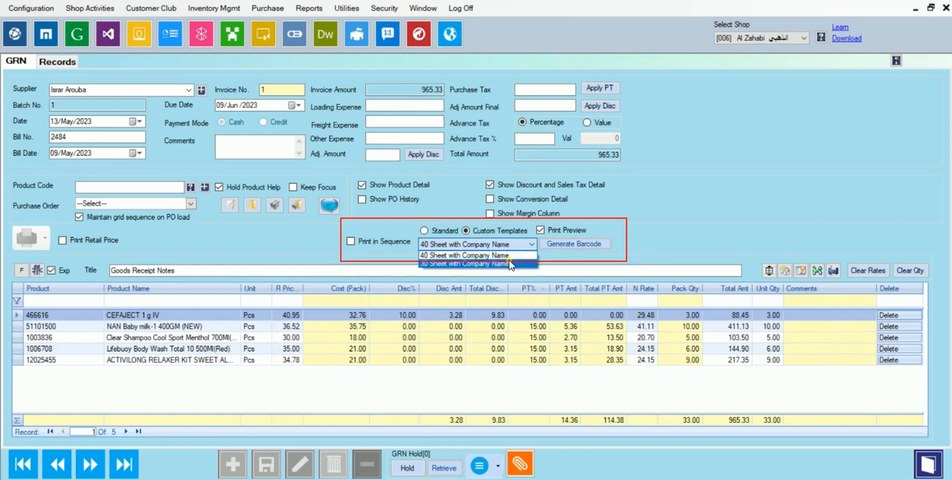
{"action": "left_click", "coordinate": [578, 265]}
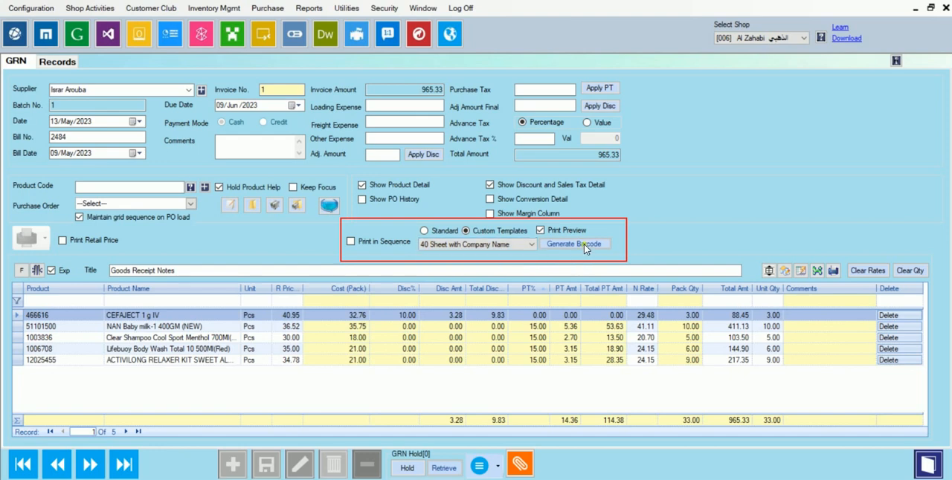